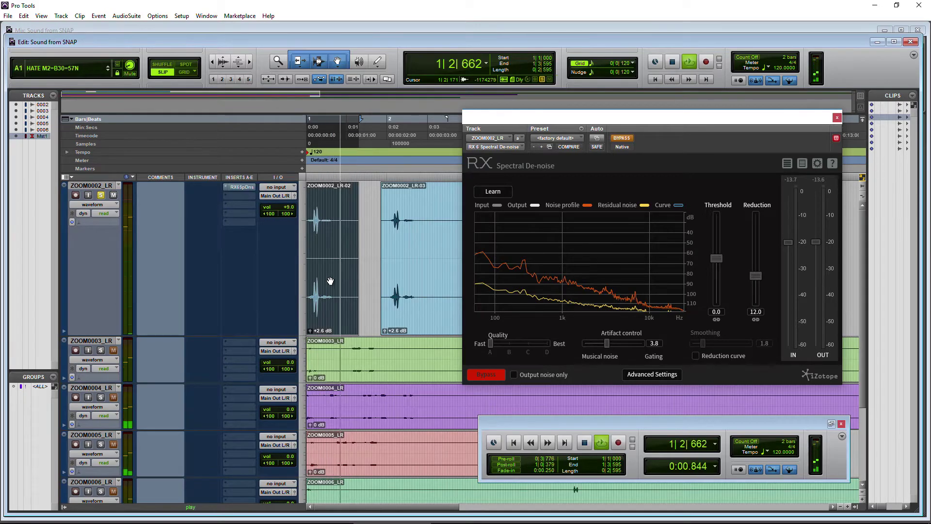
Audition the snap clip with a few play and stop passes.
{"action": "key", "text": "space"}
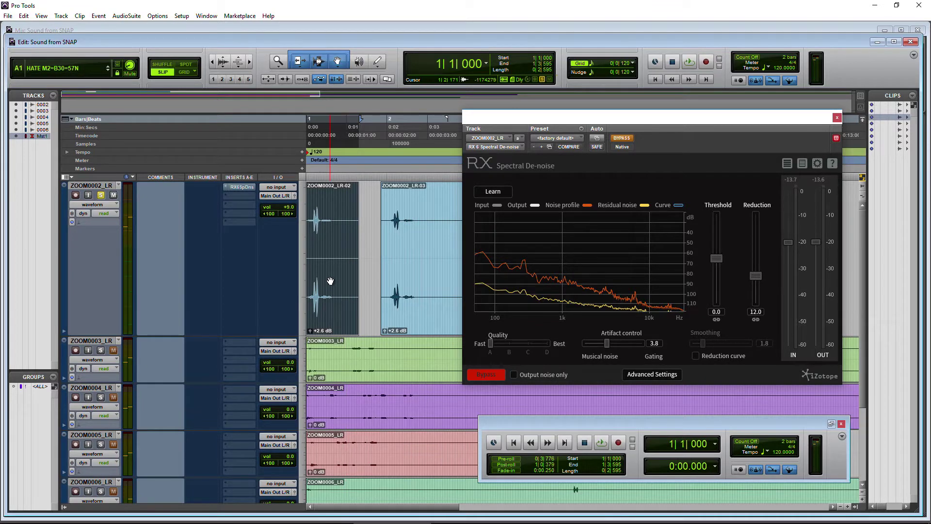
{"action": "key", "text": "space"}
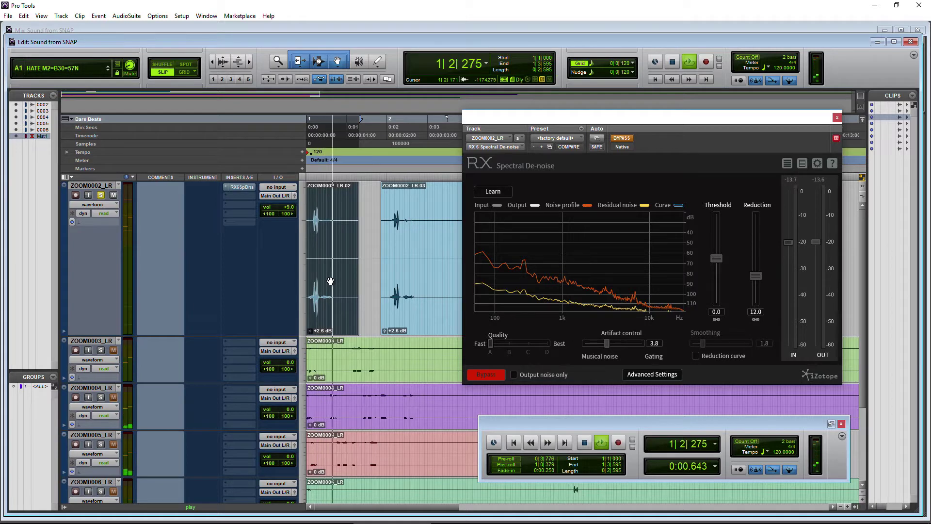
{"action": "key", "text": "space"}
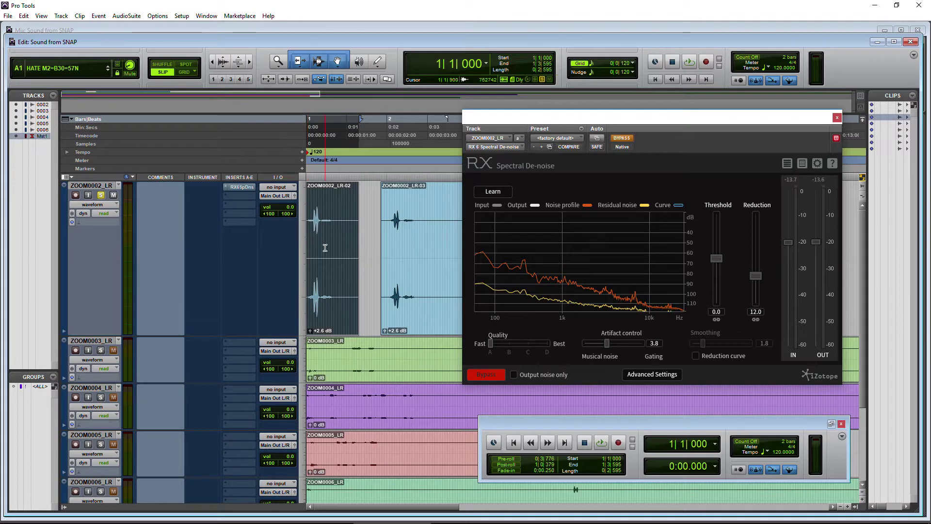
{"action": "key", "text": "space"}
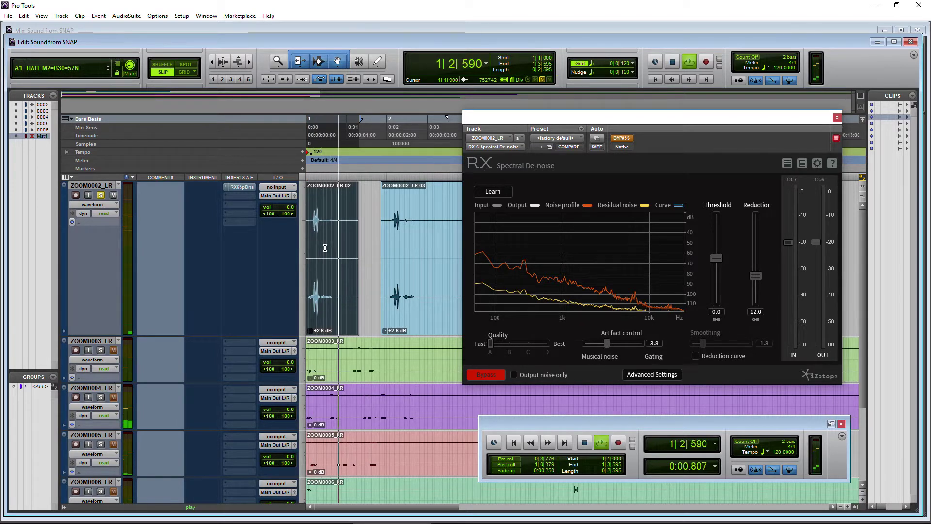
{"action": "key", "text": "space"}
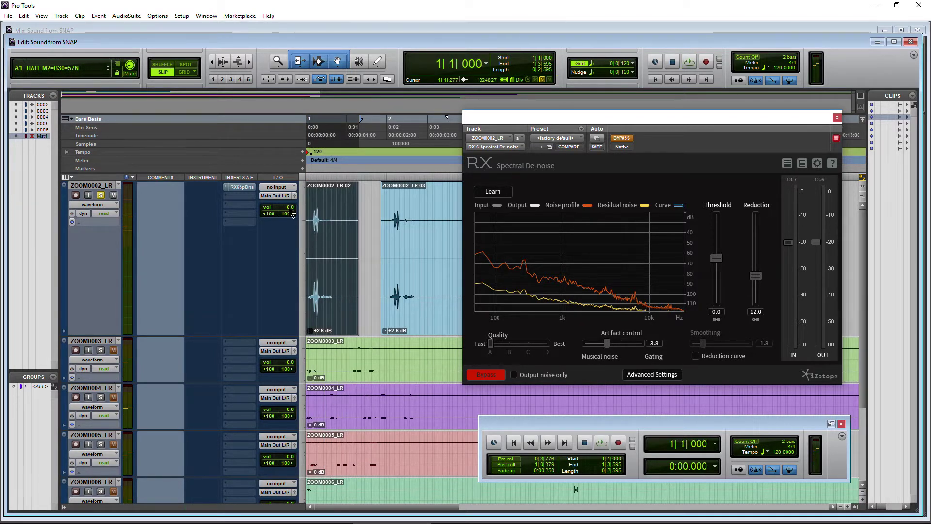
Raise track ZOOM0002_LR's volume fader from 0.0 to +8.4 dB.
{"action": "left_click", "coordinate": [290, 209]}
{"action": "left_click_drag", "start_coordinate": [290, 208], "coordinate": [290, 207]}
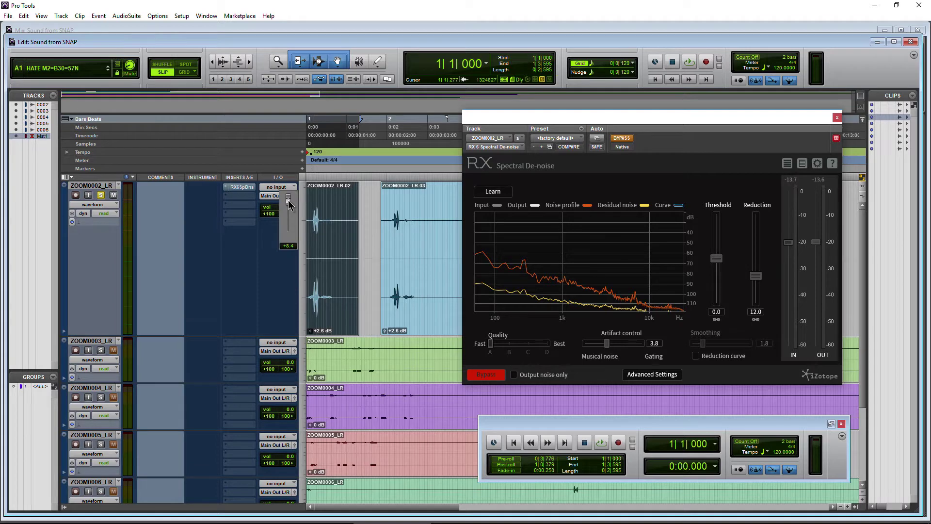
{"action": "left_click_drag", "start_coordinate": [289, 205], "coordinate": [289, 205]}
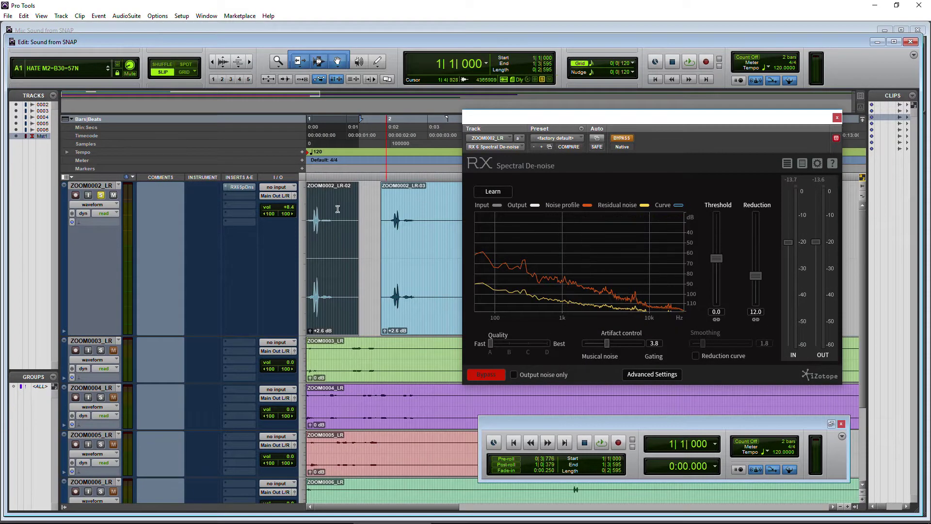
{"action": "mouse_move", "coordinate": [150, 520]}
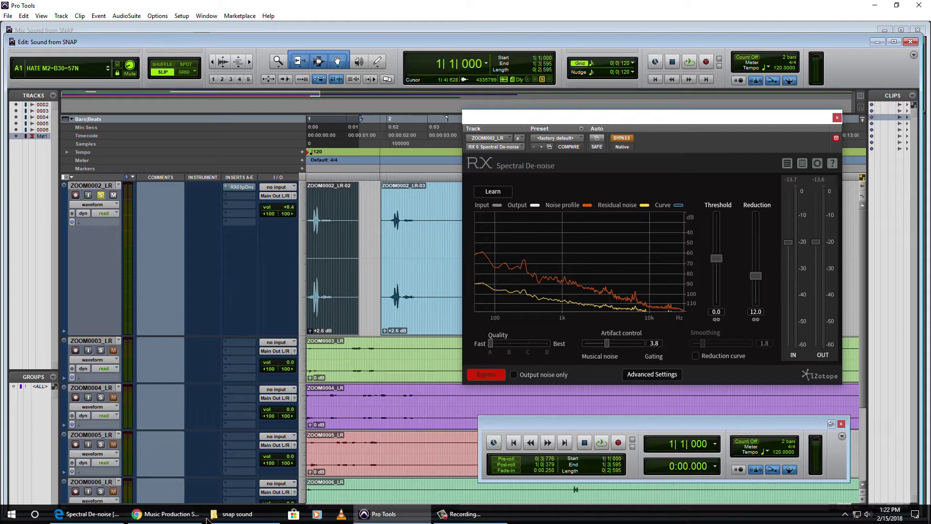
{"action": "left_click", "coordinate": [150, 520]}
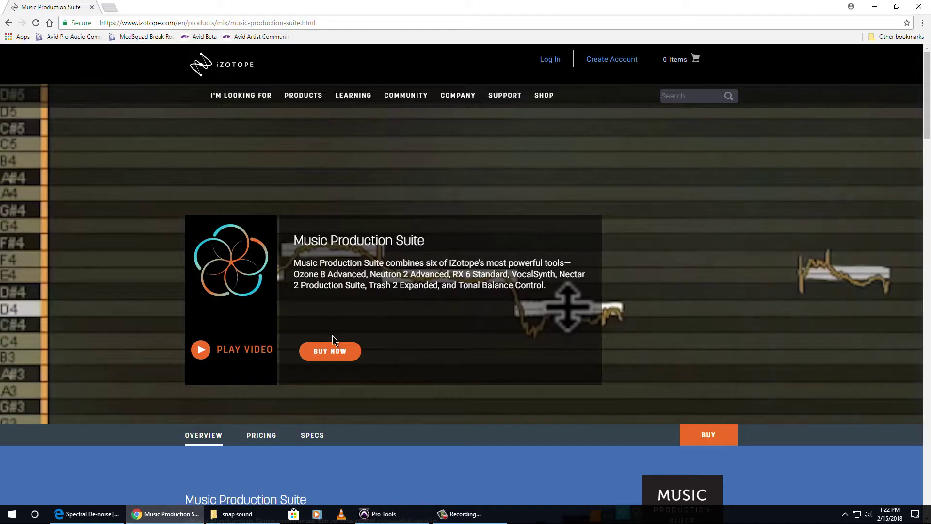
{"action": "scroll", "coordinate": [439, 289], "scroll_direction": "down", "scroll_amount": 6}
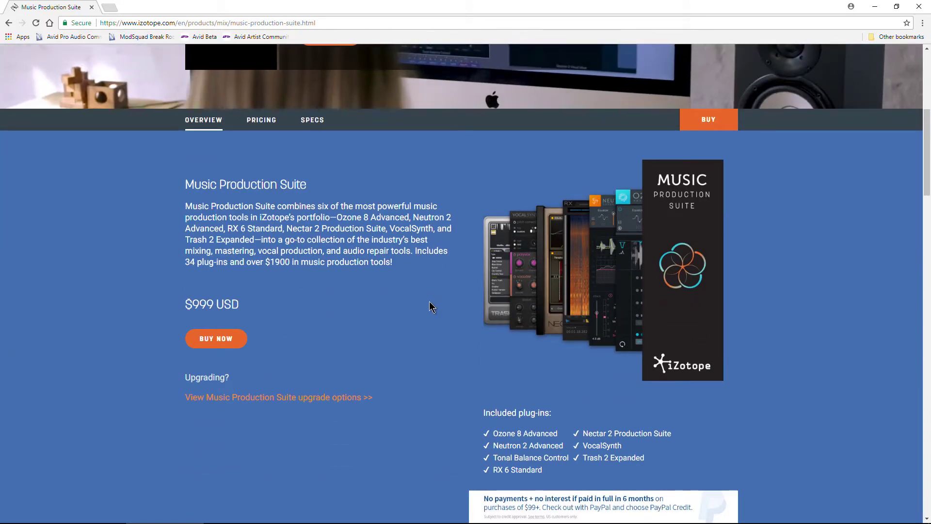
{"action": "scroll", "coordinate": [430, 302], "scroll_direction": "down", "scroll_amount": 5}
{"action": "scroll", "coordinate": [429, 302], "scroll_direction": "up", "scroll_amount": 4}
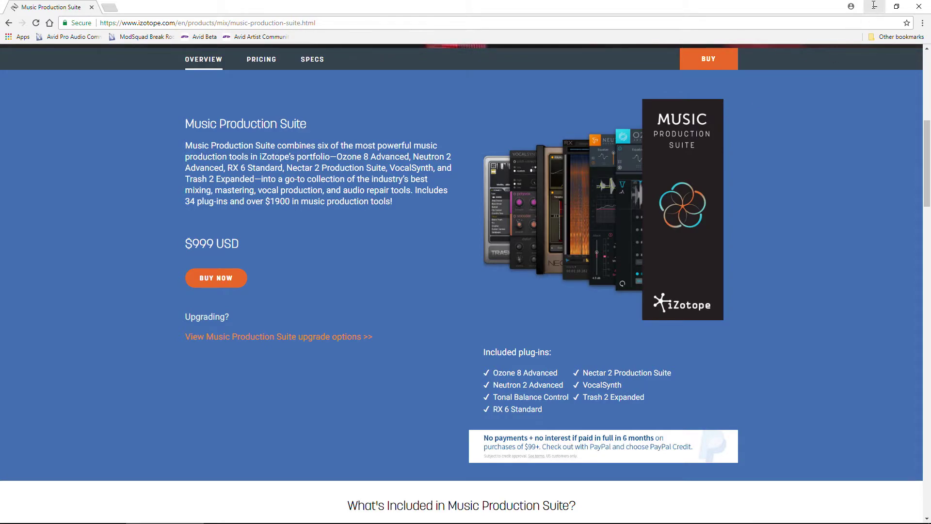
{"action": "scroll", "coordinate": [385, 296], "scroll_direction": "down", "scroll_amount": 20}
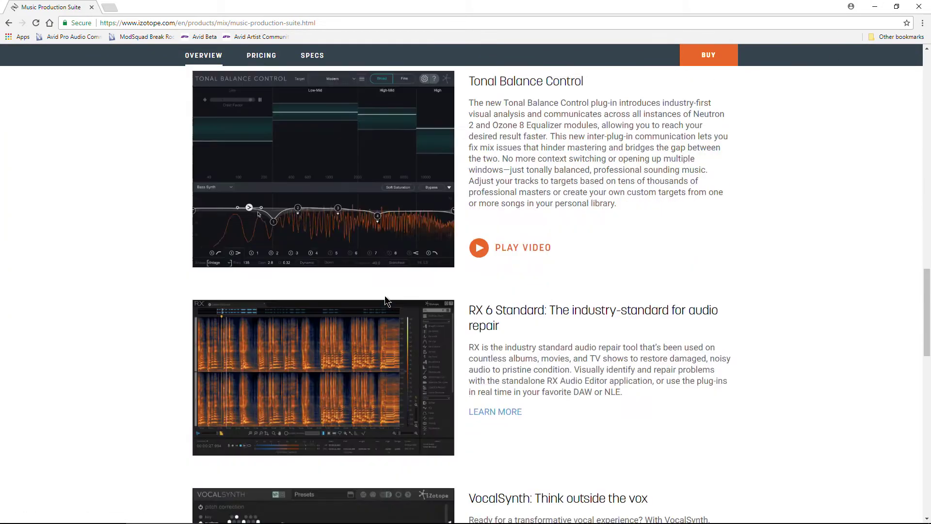
{"action": "scroll", "coordinate": [386, 301], "scroll_direction": "up", "scroll_amount": 7}
{"action": "scroll", "coordinate": [386, 301], "scroll_direction": "down", "scroll_amount": 14}
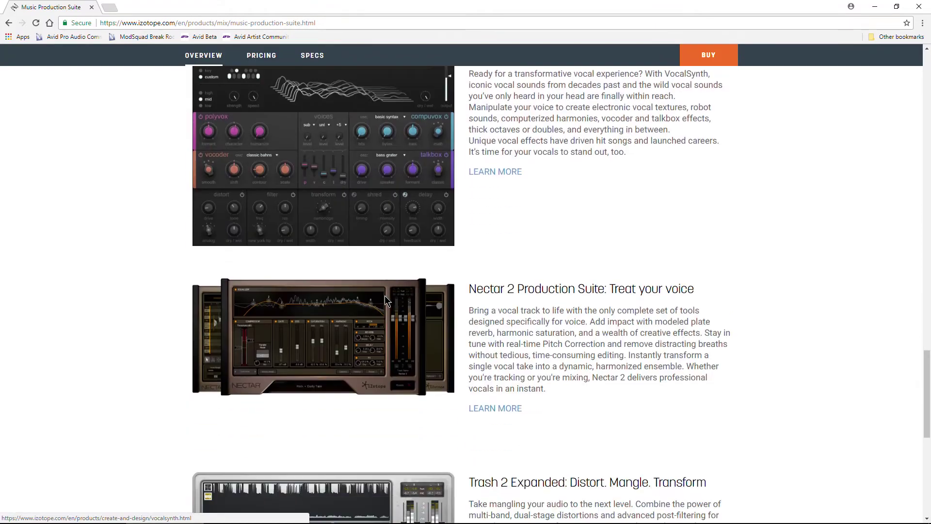
{"action": "scroll", "coordinate": [387, 301], "scroll_direction": "down", "scroll_amount": 2}
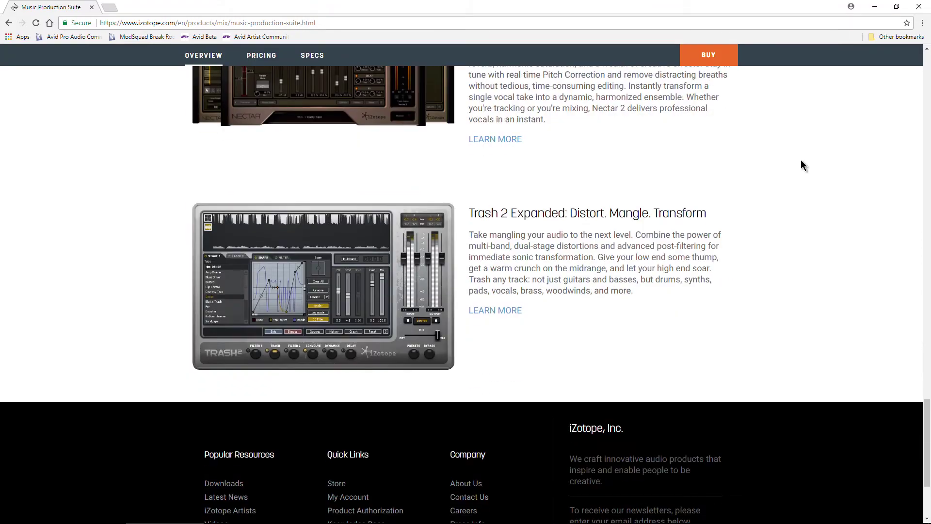
{"action": "left_click", "coordinate": [874, 10]}
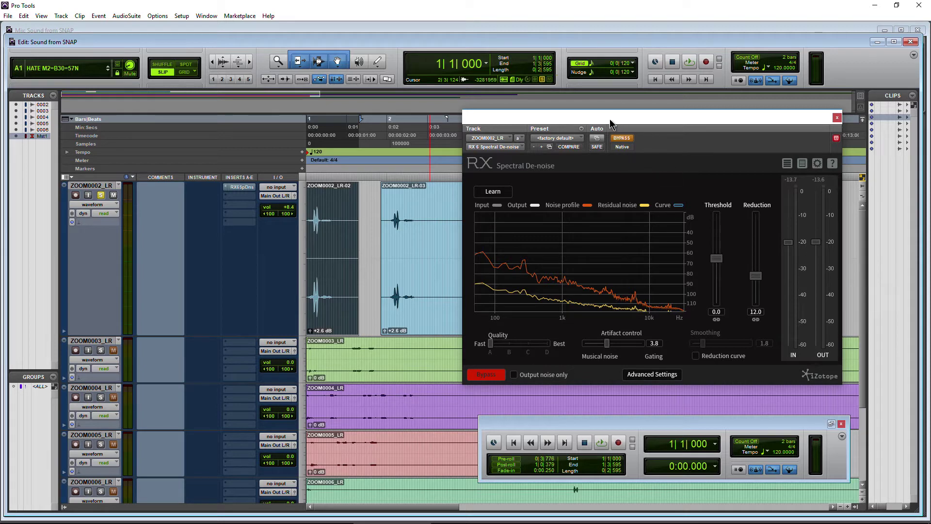
Listen to the de-noised snap and move the RX window away from the clips.
{"action": "left_click_drag", "start_coordinate": [610, 119], "coordinate": [607, 119]}
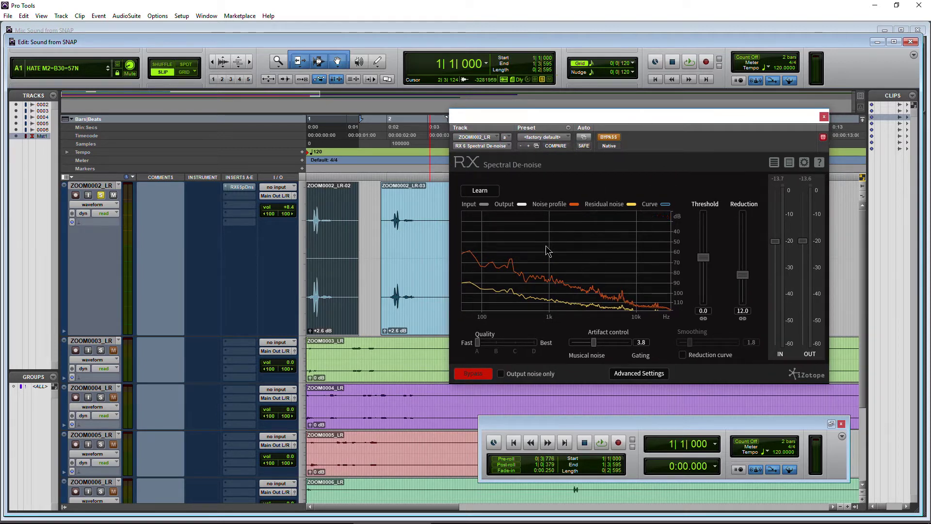
{"action": "key", "text": "space"}
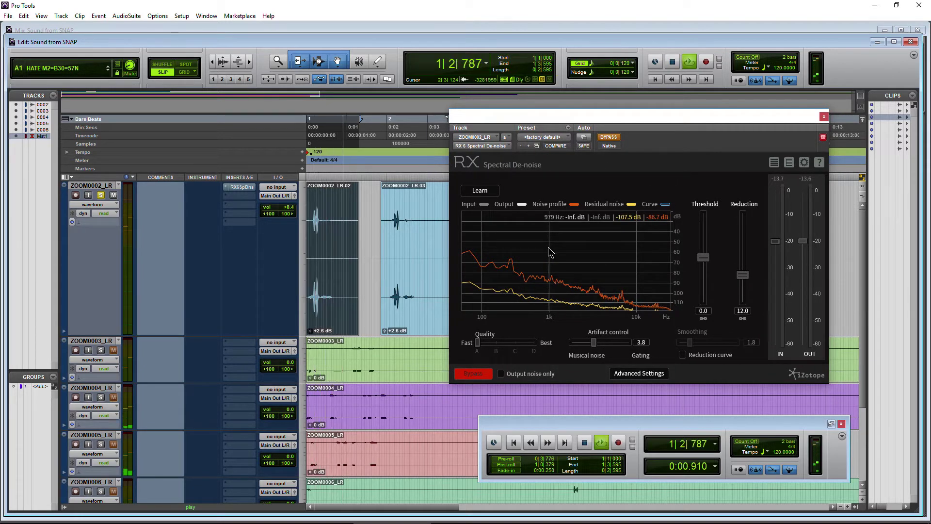
{"action": "key", "text": "space"}
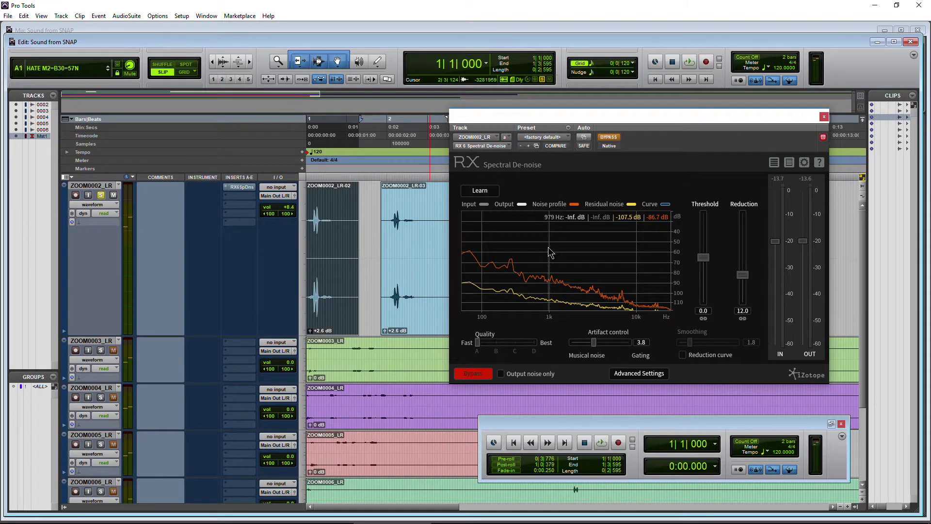
{"action": "left_click_drag", "start_coordinate": [573, 122], "coordinate": [633, 147]}
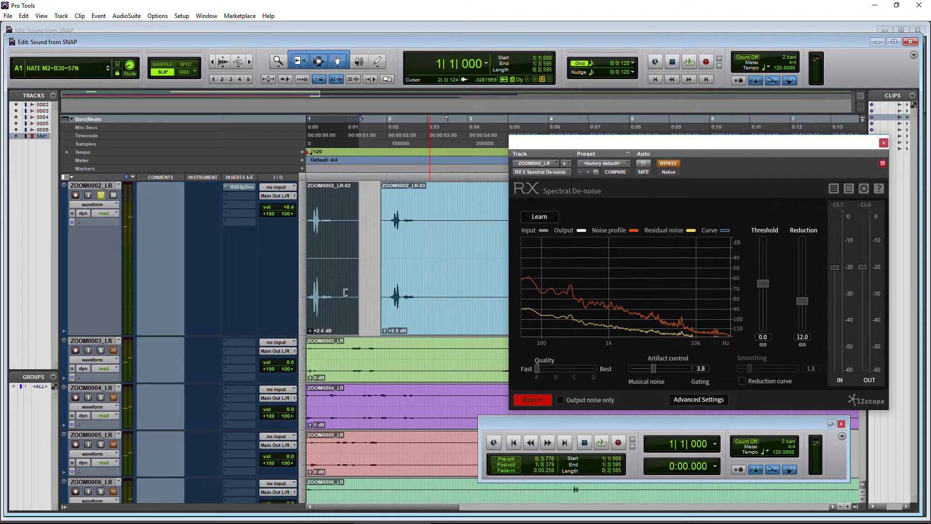
{"action": "left_click_drag", "start_coordinate": [559, 144], "coordinate": [619, 184]}
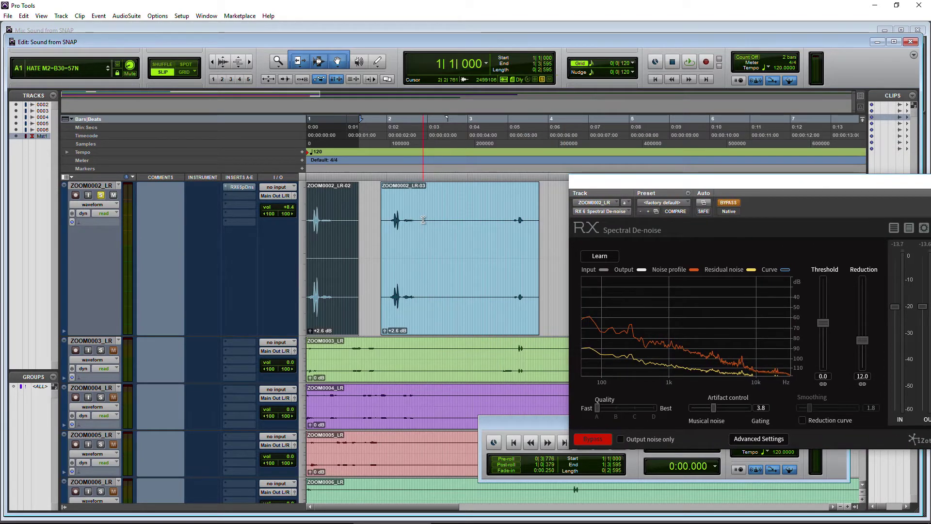
Select 2|2|577 to 3|2|821 in clip ZOOM0002_LR-03, then move the RX window back.
{"action": "left_click_drag", "start_coordinate": [423, 219], "coordinate": [434, 221]}
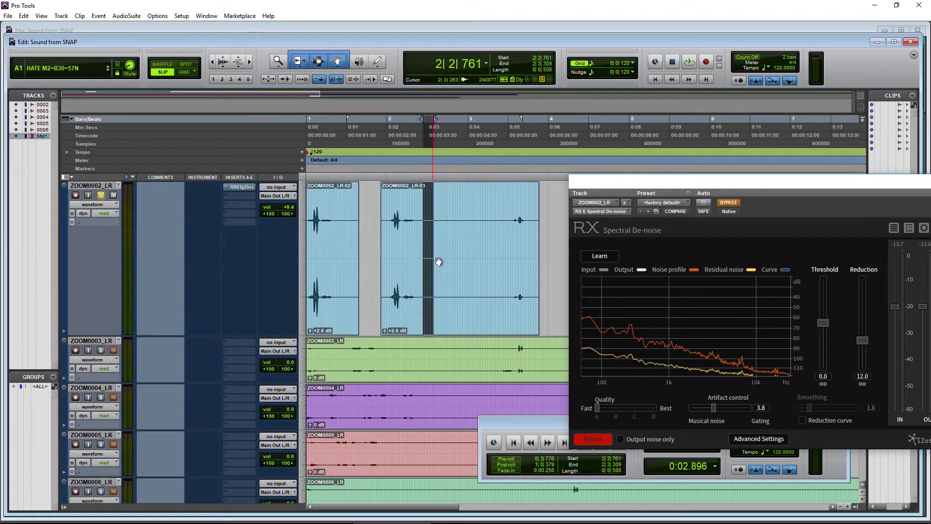
{"action": "double_click", "coordinate": [455, 242]}
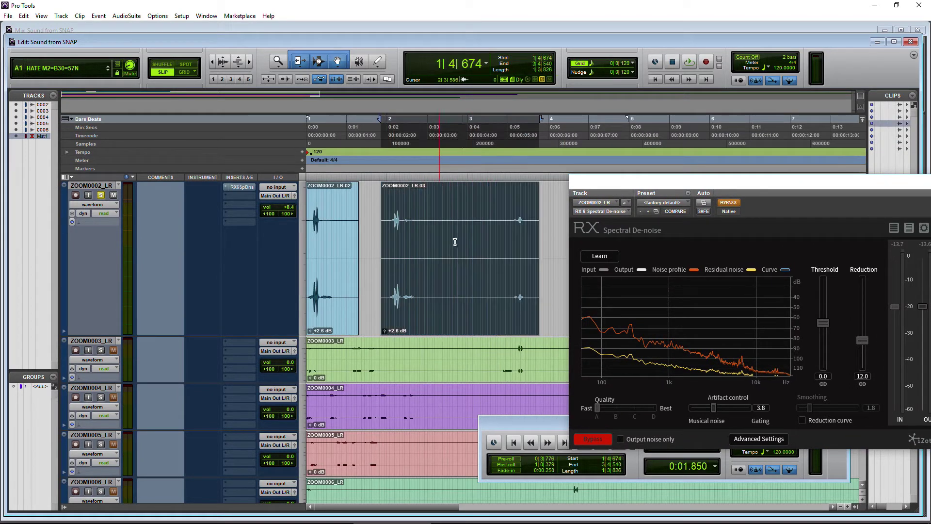
{"action": "left_click", "coordinate": [423, 220]}
{"action": "left_click_drag", "start_coordinate": [424, 219], "coordinate": [505, 232]}
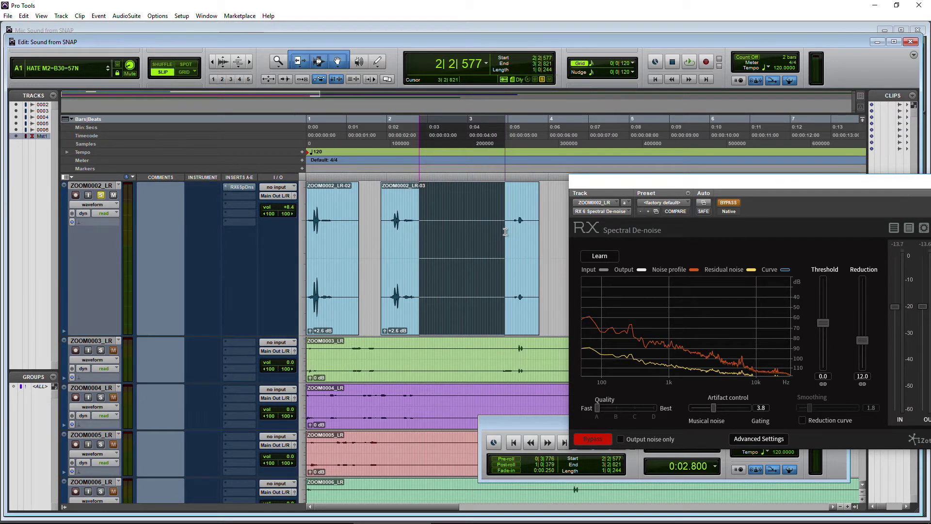
{"action": "left_click_drag", "start_coordinate": [615, 190], "coordinate": [526, 146]}
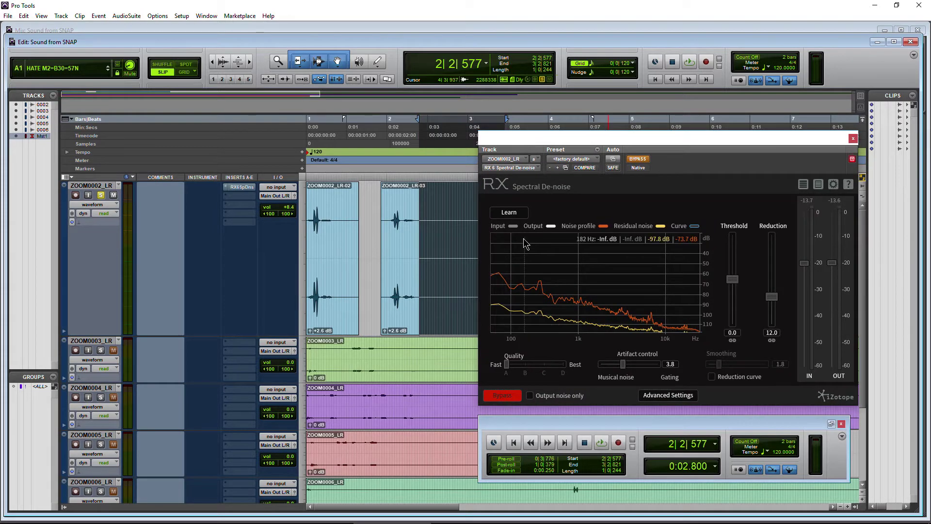
Play the selected range while raising ZOOM0002_LR's volume to +12.0 dB.
{"action": "key", "text": "space"}
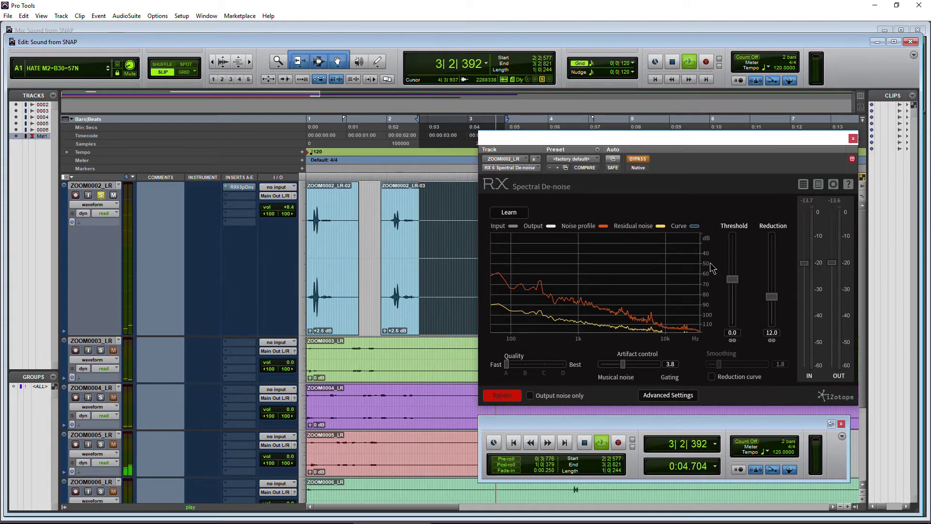
{"action": "mouse_move", "coordinate": [291, 208]}
{"action": "left_mouse_down"}
{"action": "mouse_move", "coordinate": [297, 215]}
{"action": "mouse_move", "coordinate": [289, 215]}
{"action": "left_mouse_up"}
{"action": "left_click", "coordinate": [290, 214]}
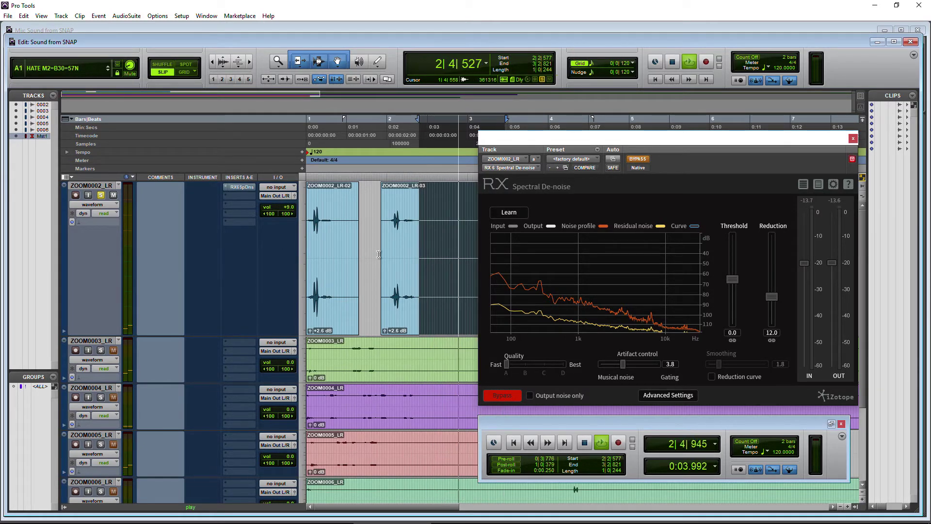
{"action": "key", "text": "space"}
Take RX Spectral De-noise out of bypass and play the de-noised clip.
{"action": "left_click_drag", "start_coordinate": [690, 136], "coordinate": [680, 140]}
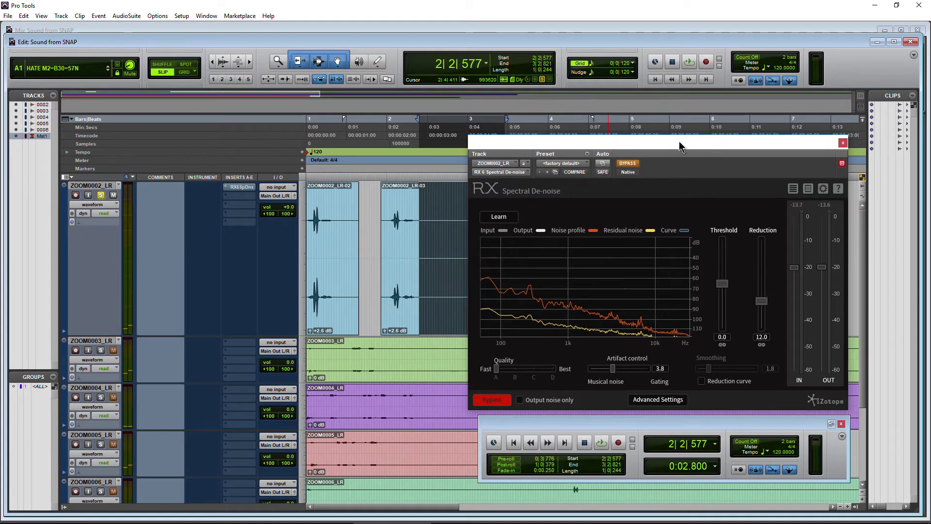
{"action": "left_click", "coordinate": [634, 164]}
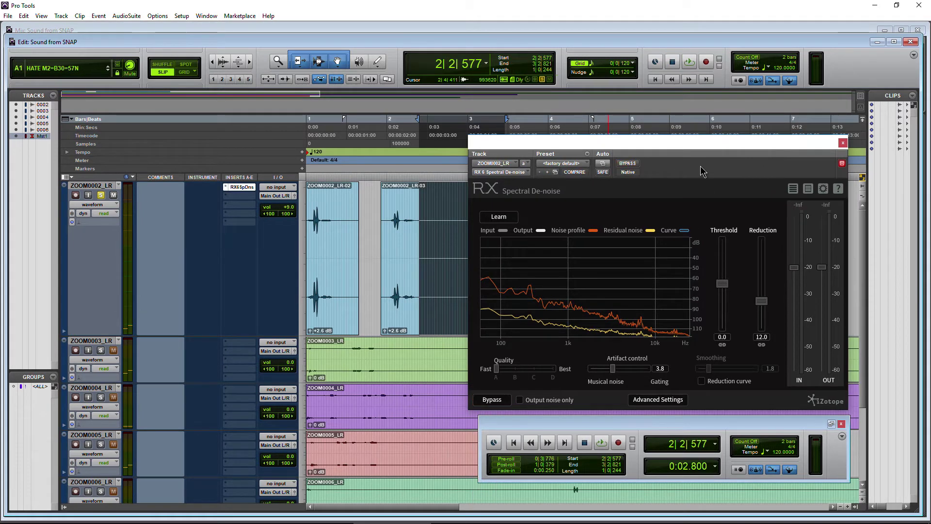
{"action": "left_click_drag", "start_coordinate": [666, 151], "coordinate": [656, 148]}
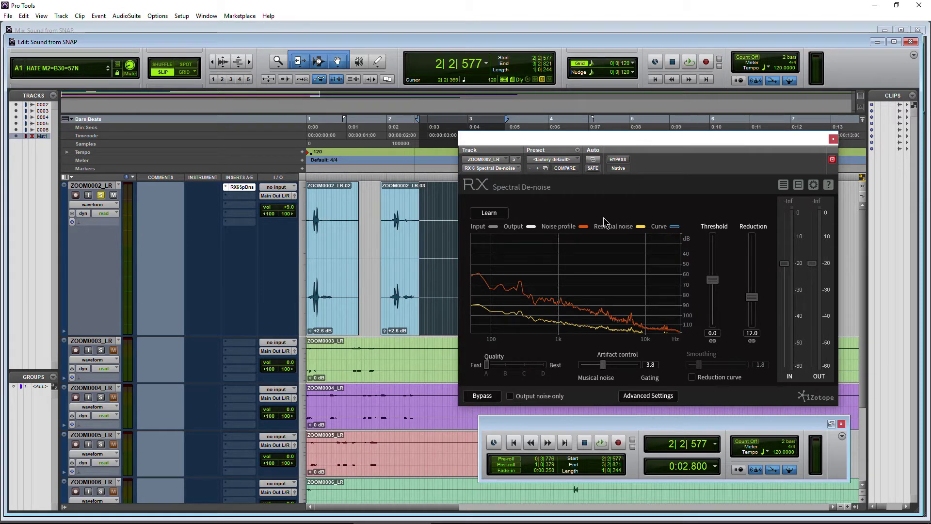
{"action": "key", "text": "space"}
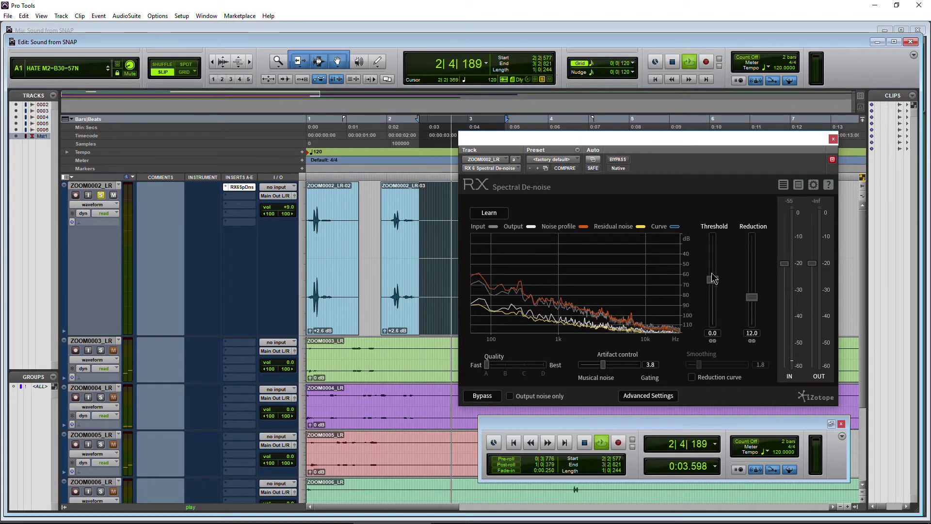
During playback set threshold -1.9 and reduction 17.2, then push artifact control to 9.6.
{"action": "left_click_drag", "start_coordinate": [713, 280], "coordinate": [755, 340]}
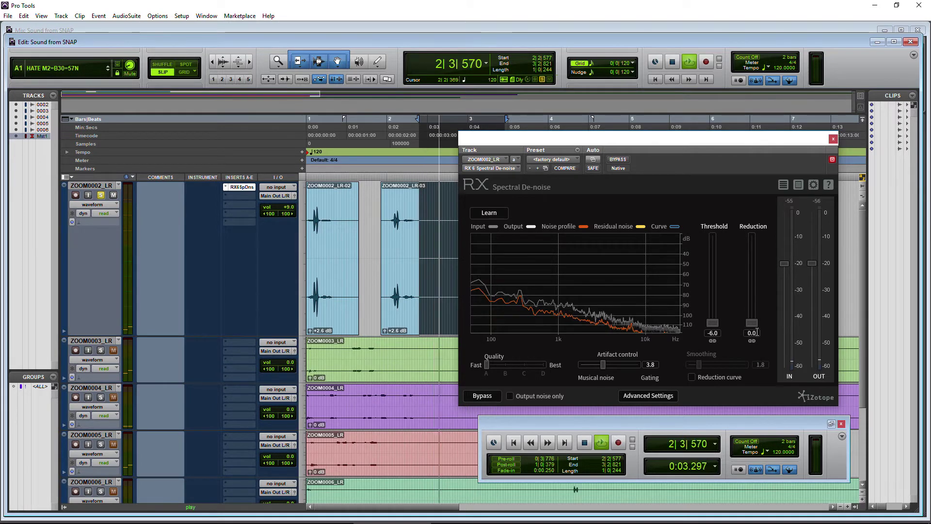
{"action": "left_click_drag", "start_coordinate": [716, 313], "coordinate": [713, 292]}
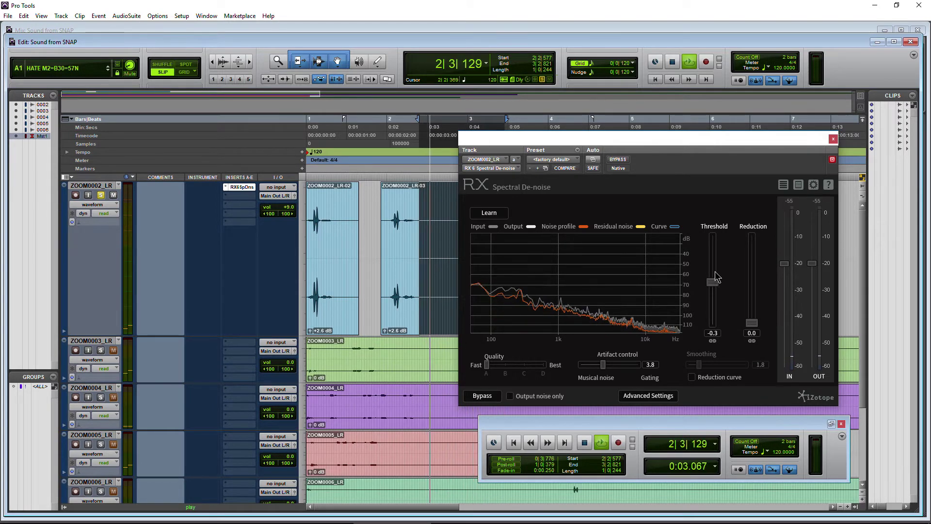
{"action": "left_click_drag", "start_coordinate": [753, 330], "coordinate": [754, 292]}
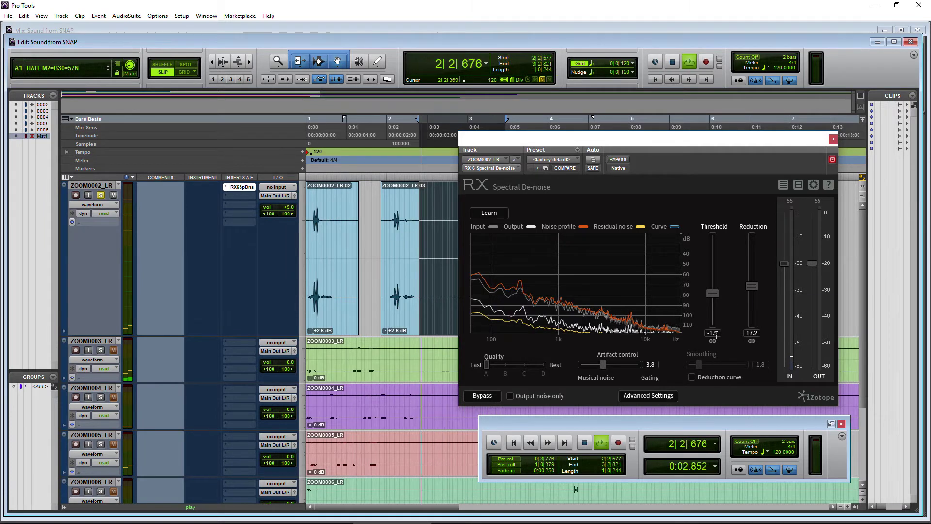
{"action": "key", "text": "space"}
{"action": "left_click_drag", "start_coordinate": [604, 365], "coordinate": [634, 368]}
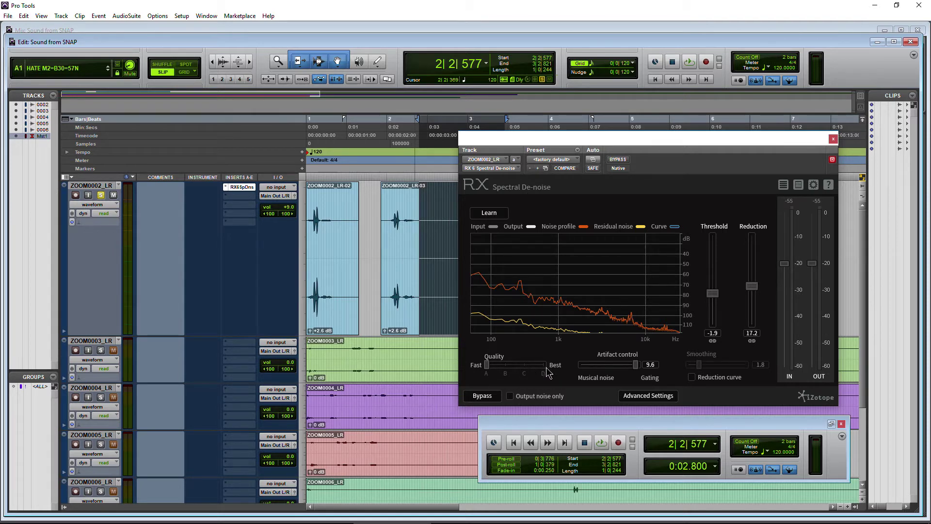
View and close Advanced Settings, then switch on Output noise only.
{"action": "left_click", "coordinate": [644, 400]}
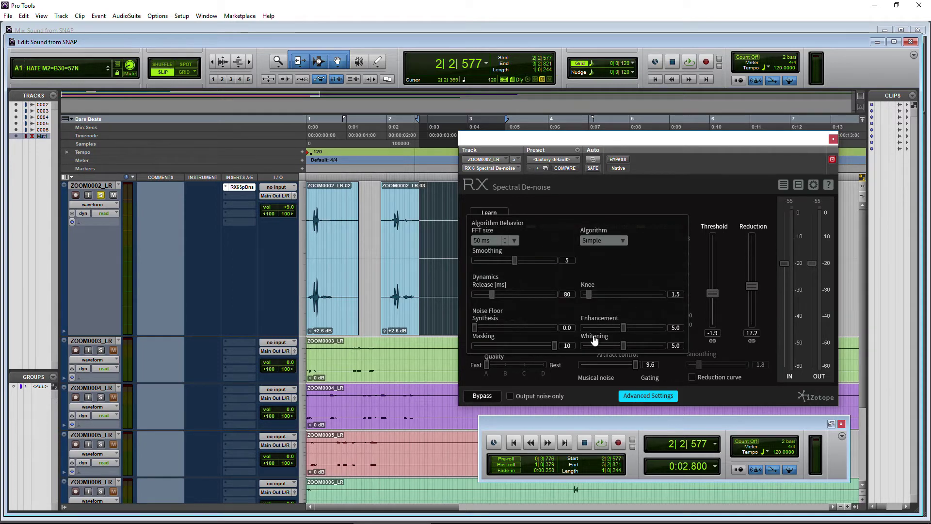
{"action": "left_click", "coordinate": [649, 399]}
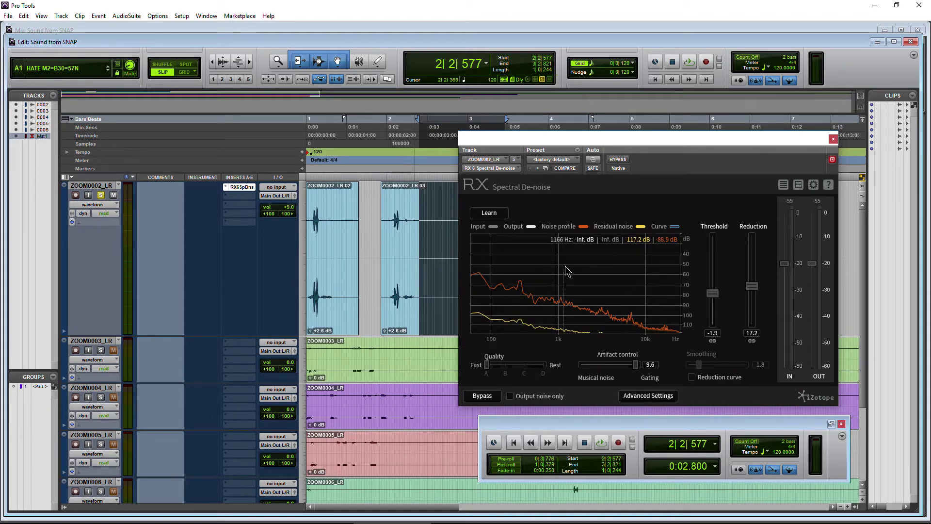
{"action": "left_click", "coordinate": [511, 396]}
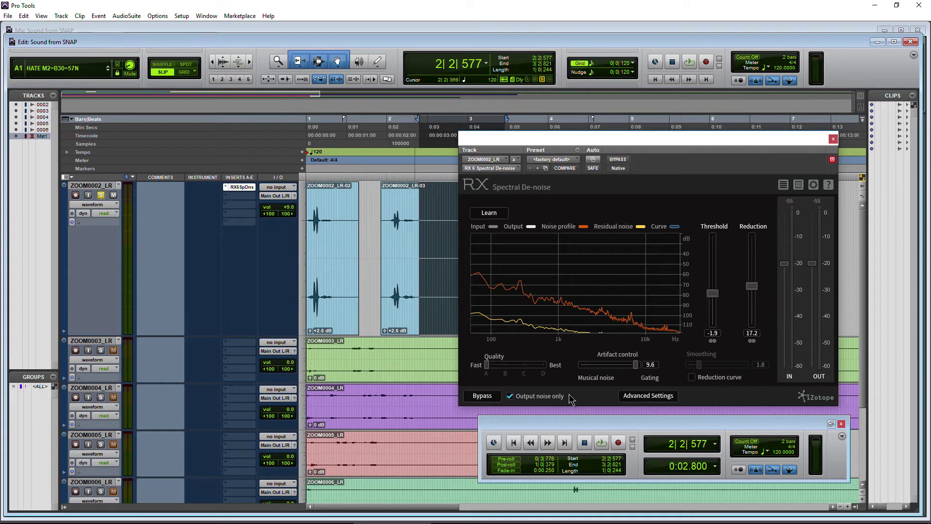
Nudge threshold to -1.4, then start Learn while playing audio to capture noise.
{"action": "key", "text": "space"}
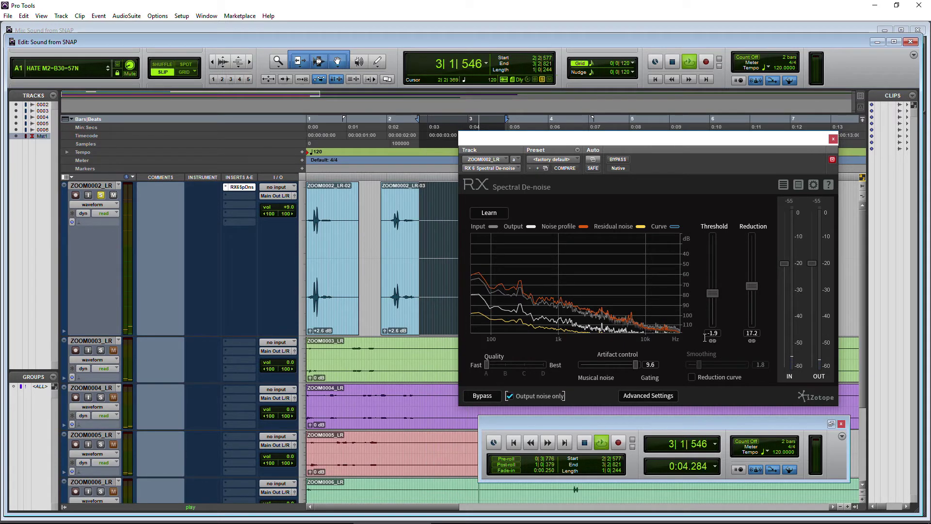
{"action": "left_click_drag", "start_coordinate": [712, 293], "coordinate": [713, 298]}
{"action": "key", "text": "space"}
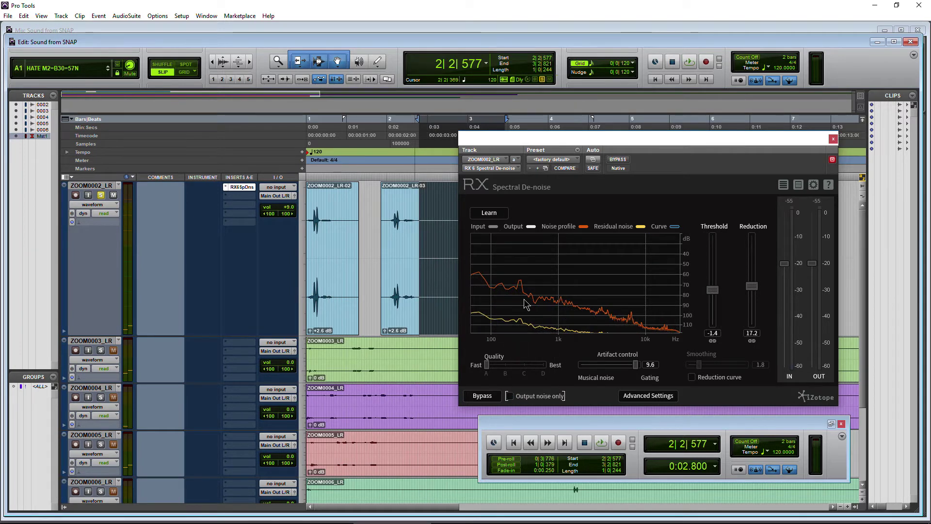
{"action": "left_click", "coordinate": [489, 213]}
{"action": "key", "text": "space"}
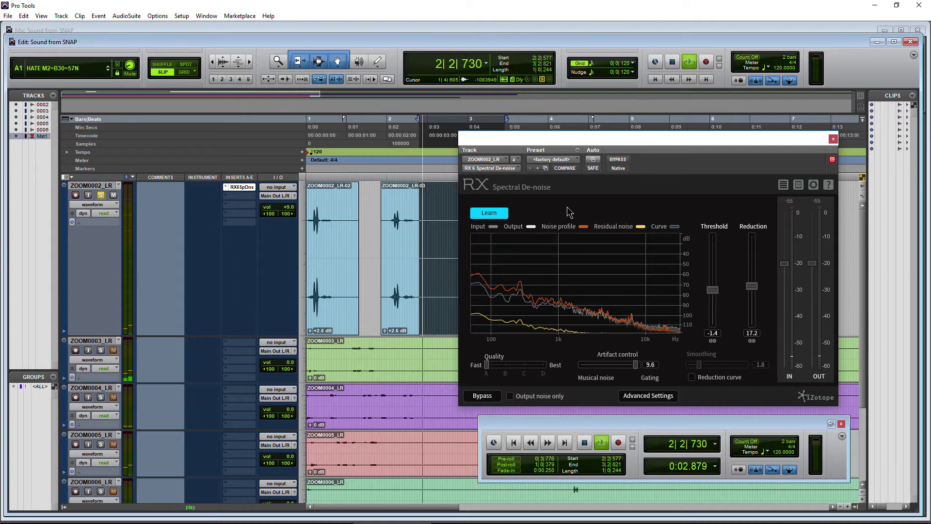
Finish learning the noise profile, enable Output noise only, set threshold -2.2 and reduction 16.0.
{"action": "key", "text": "Return"}
{"action": "key", "text": "space"}
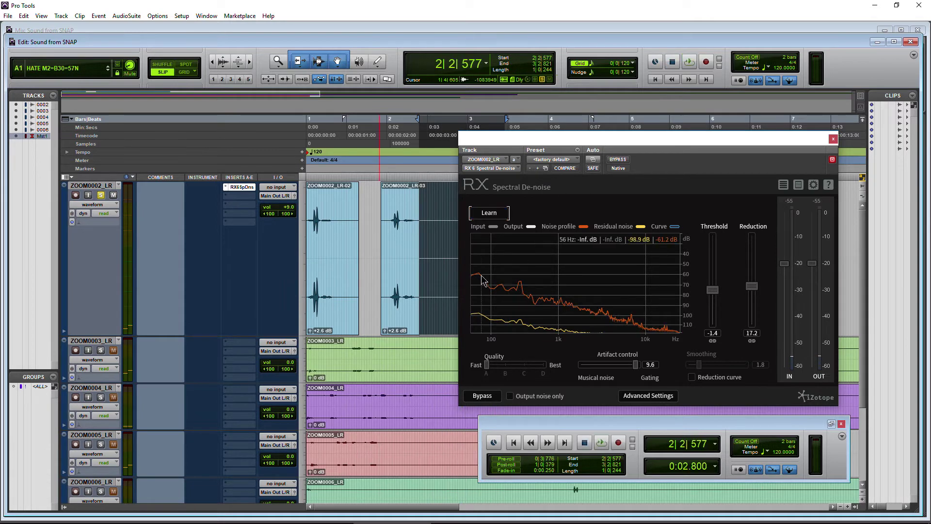
{"action": "left_click", "coordinate": [510, 396]}
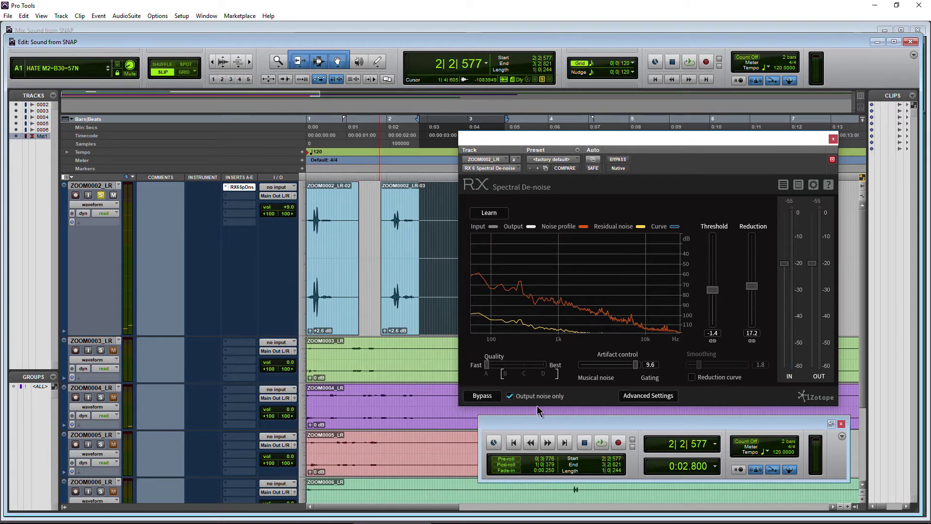
{"action": "key", "text": "space"}
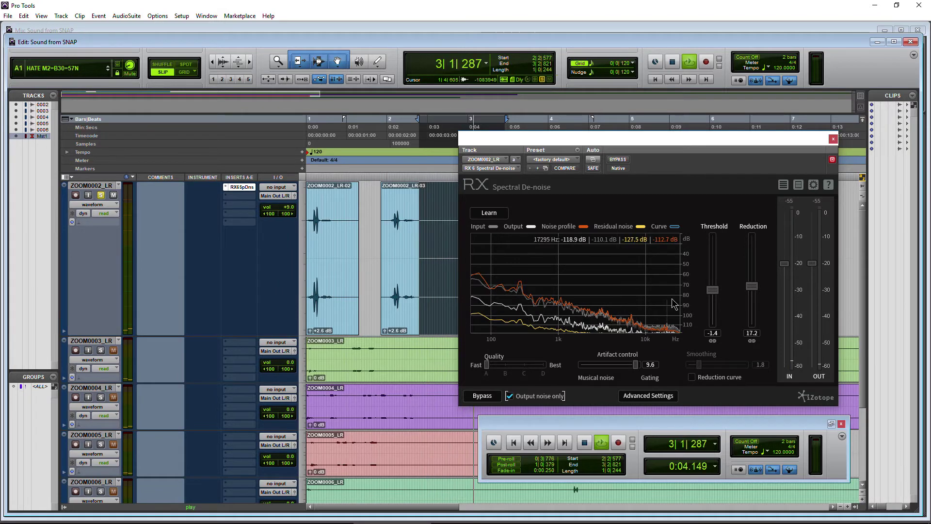
{"action": "left_click", "coordinate": [700, 375]}
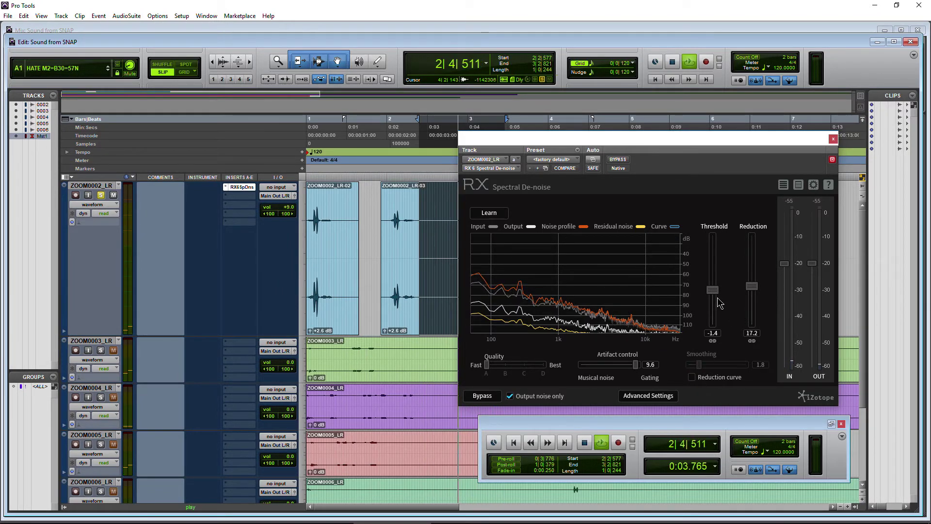
{"action": "left_click_drag", "start_coordinate": [715, 290], "coordinate": [746, 293]}
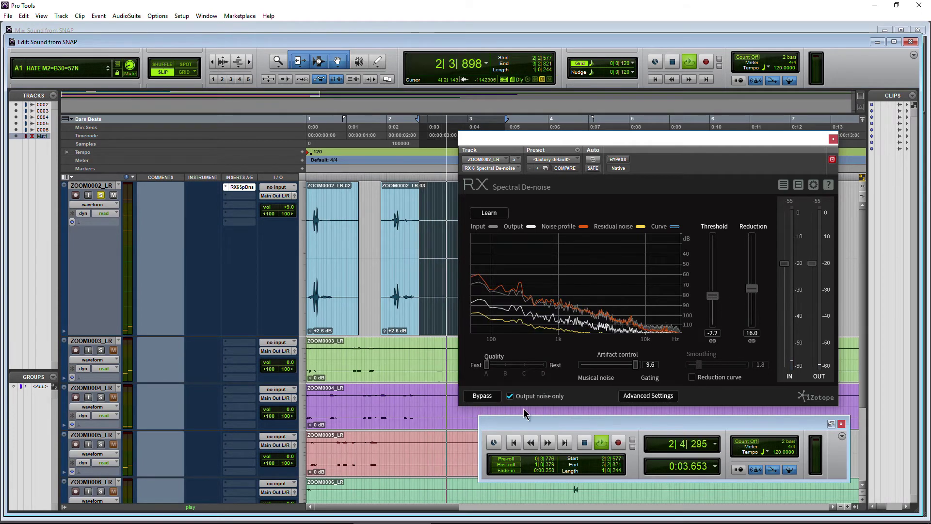
Select clip ZOOM0002_LR-02 and audition it.
{"action": "key", "text": "space"}
{"action": "left_click", "coordinate": [333, 313]}
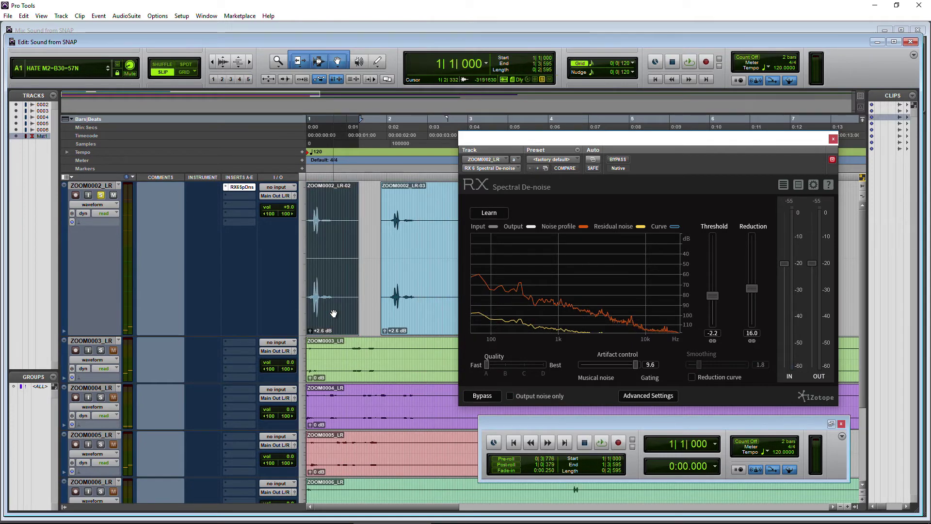
{"action": "key", "text": "space"}
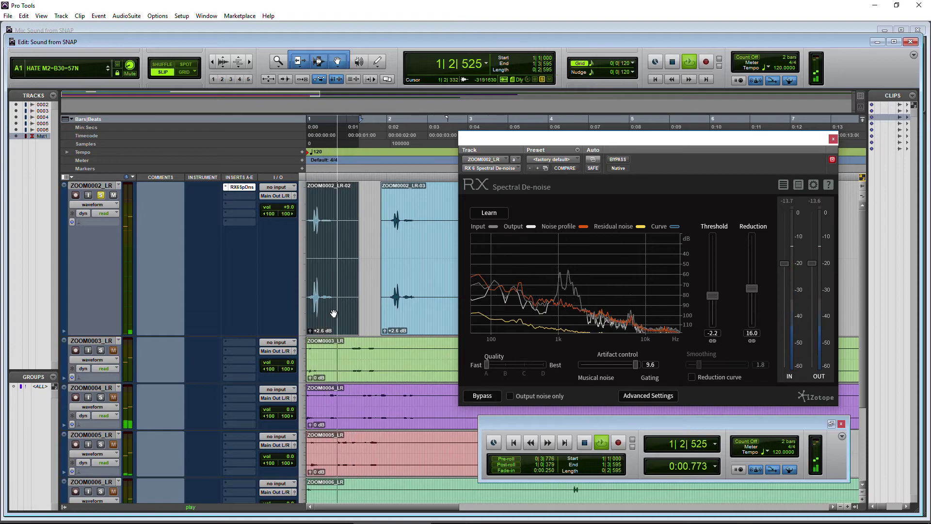
{"action": "key", "text": "space"}
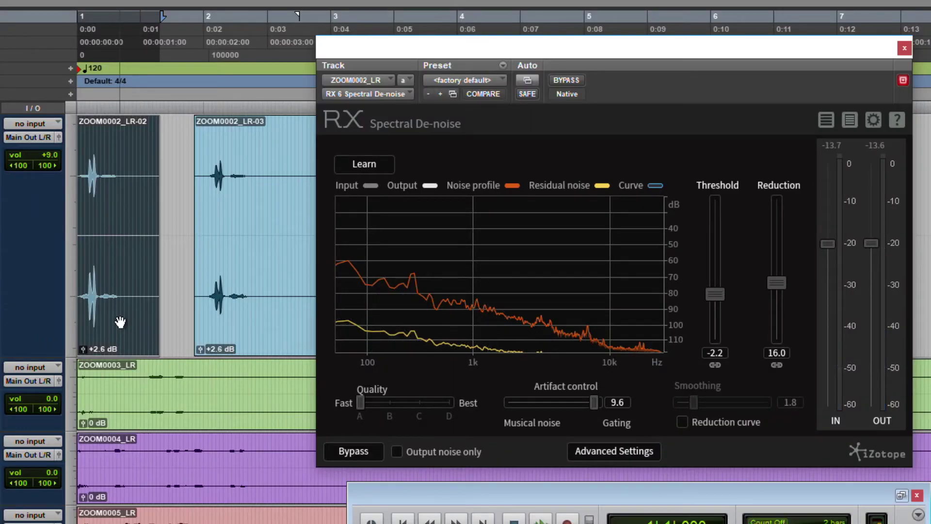
While it plays, set artifact control 4.2, threshold -0.5 and reduction 21.7.
{"action": "key", "text": "space"}
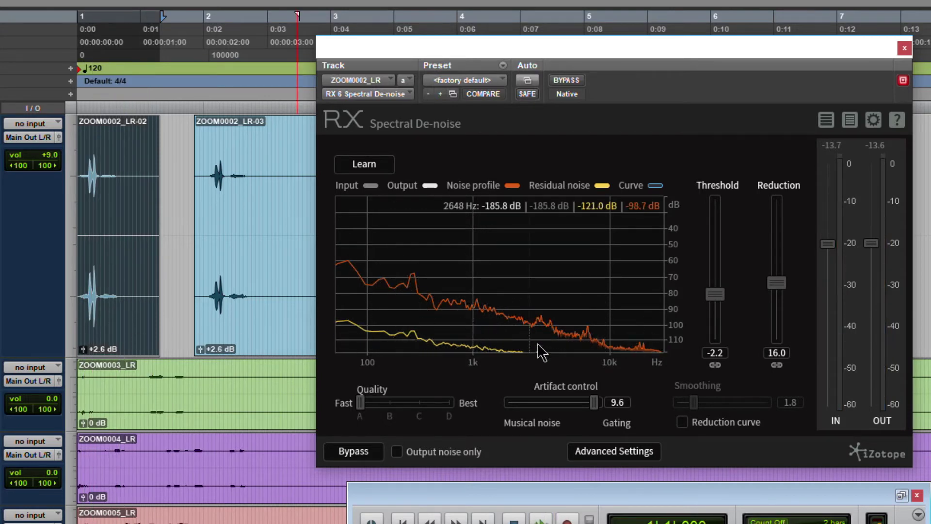
{"action": "left_click_drag", "start_coordinate": [599, 402], "coordinate": [556, 406]}
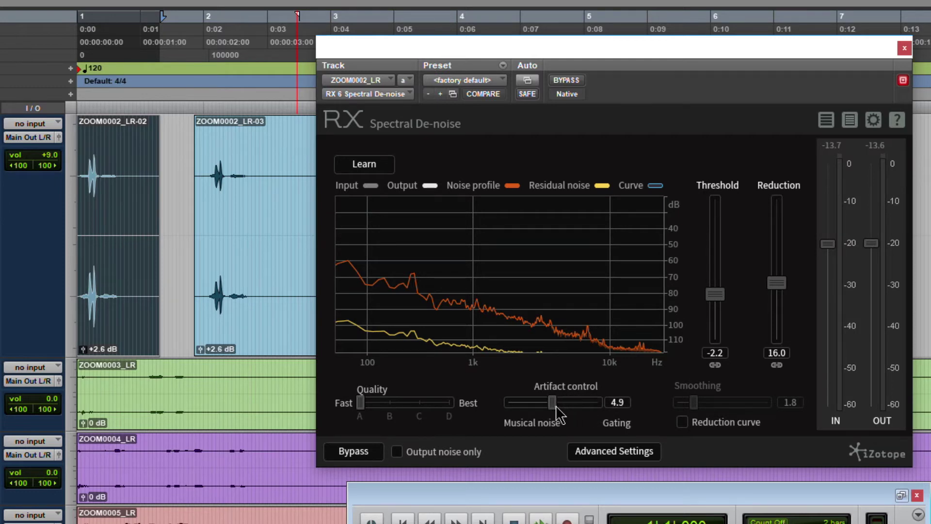
{"action": "key", "text": "space"}
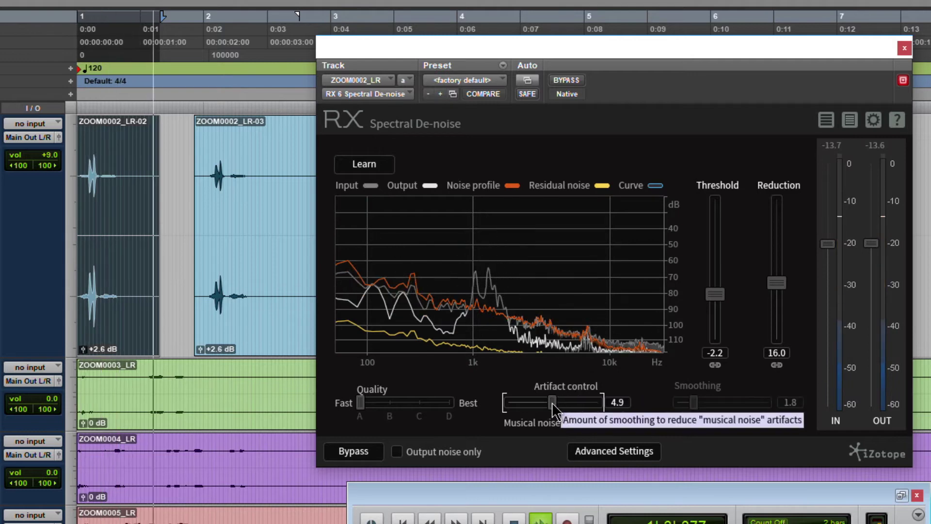
{"action": "left_click_drag", "start_coordinate": [552, 405], "coordinate": [547, 405]}
{"action": "left_click_drag", "start_coordinate": [715, 294], "coordinate": [716, 279]}
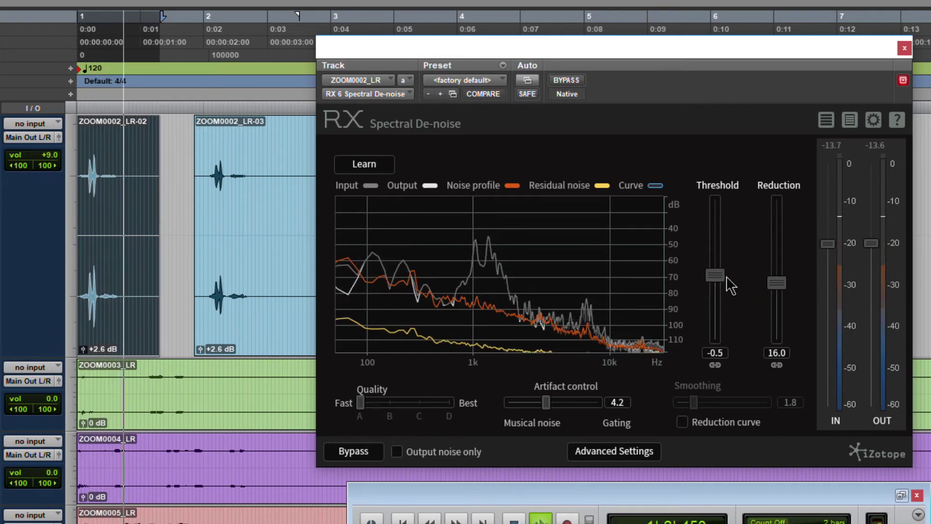
{"action": "left_click_drag", "start_coordinate": [781, 291], "coordinate": [777, 264]}
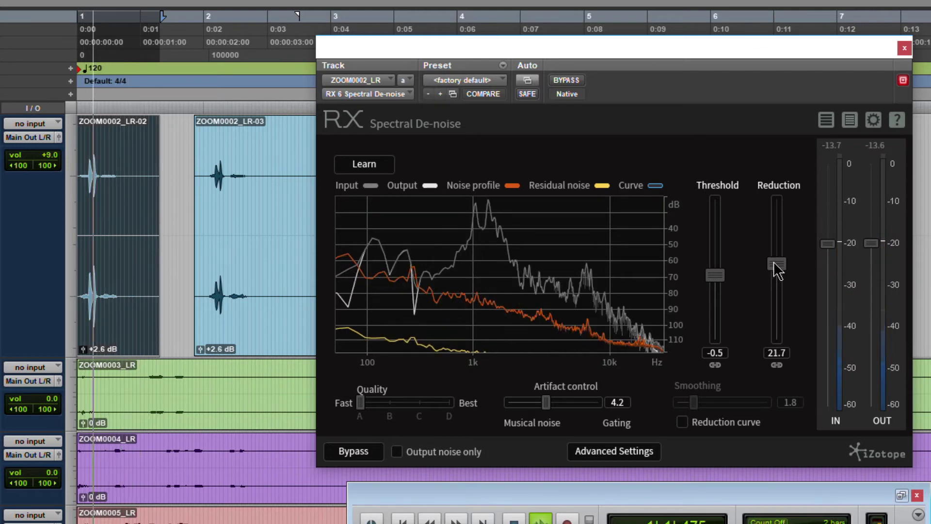
Ease reduction to 20.1 with noise-only output, then listen to the full de-noised clip.
{"action": "left_click", "coordinate": [396, 451]}
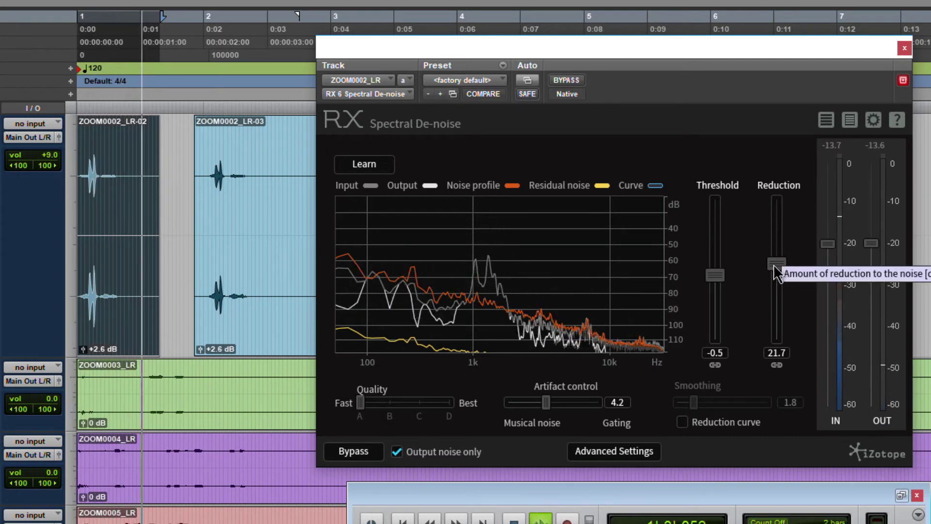
{"action": "left_click_drag", "start_coordinate": [776, 263], "coordinate": [777, 282]}
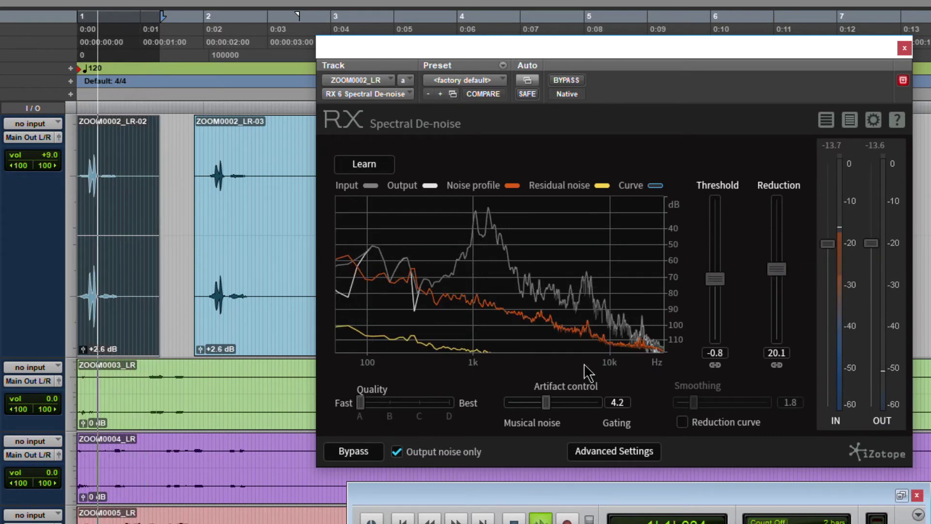
{"action": "left_click", "coordinate": [397, 454]}
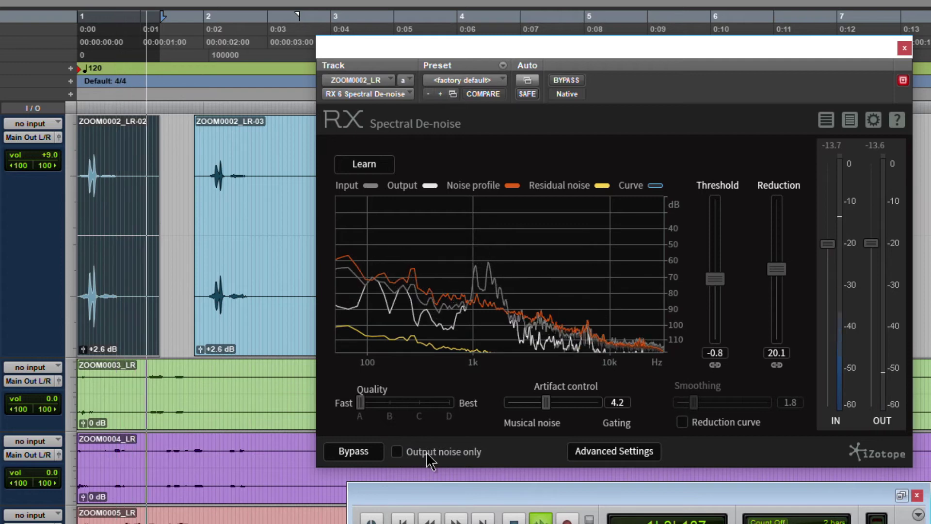
{"action": "key", "text": "space"}
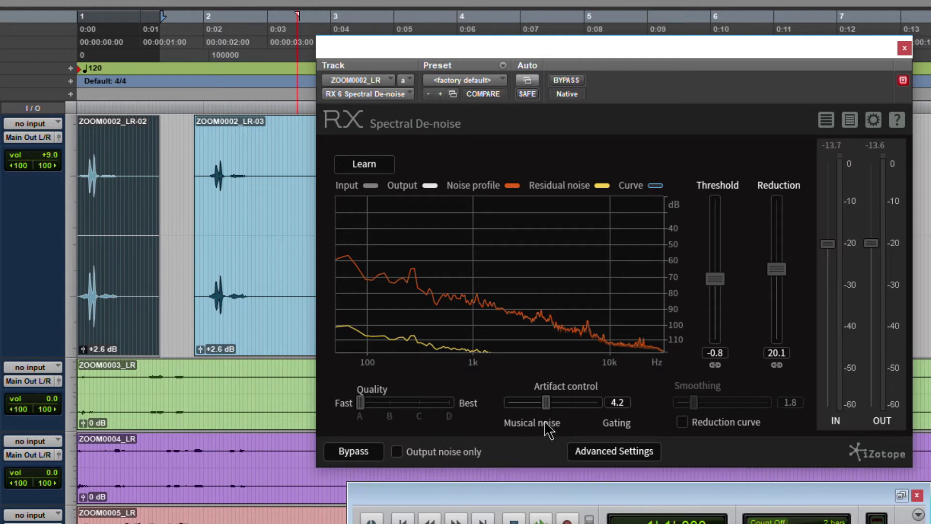
{"action": "key", "text": "space"}
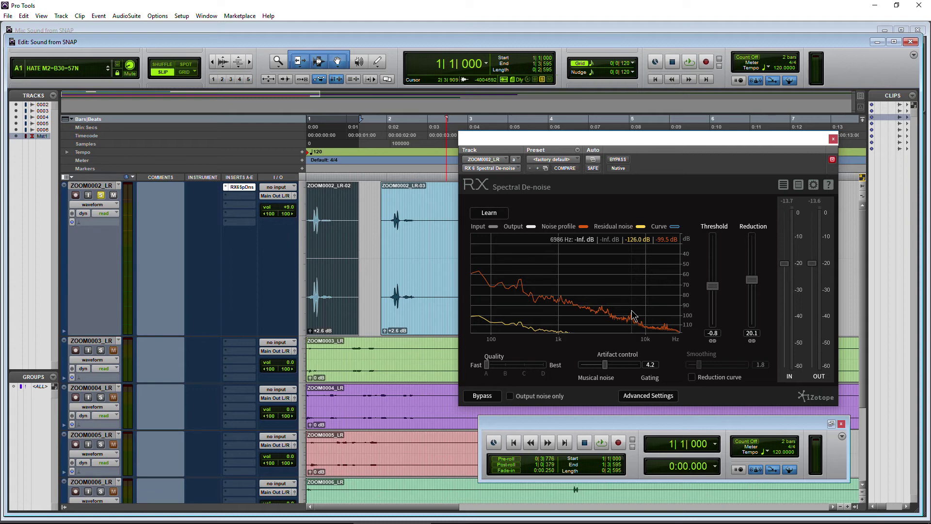
In Edge, scroll the Spectral De-noise help page to the Quality and Artifact Control sections.
{"action": "mouse_move", "coordinate": [233, 522]}
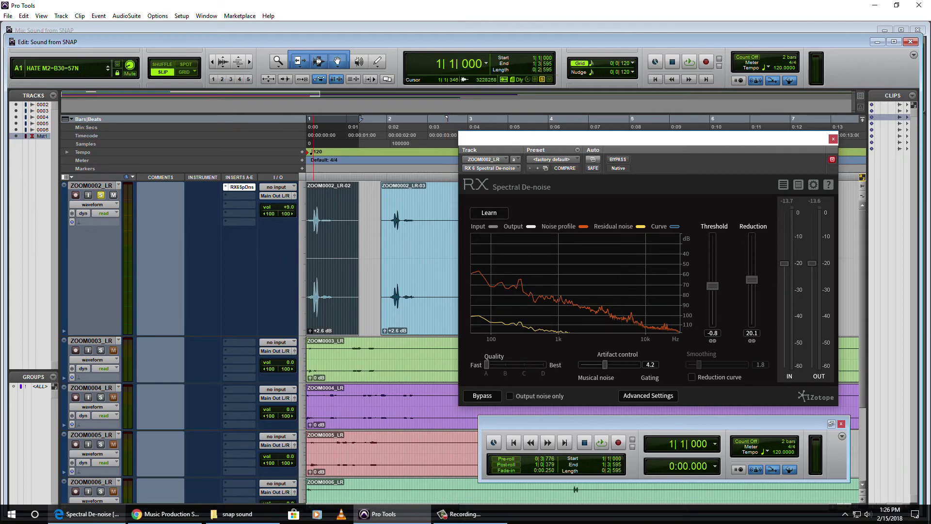
{"action": "left_click", "coordinate": [87, 514]}
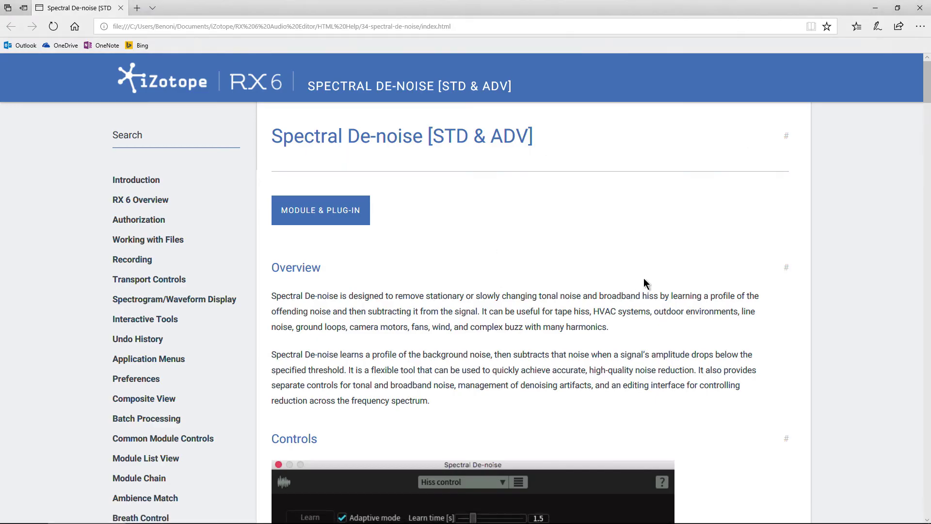
{"action": "scroll", "coordinate": [674, 271], "scroll_direction": "down", "scroll_amount": 5}
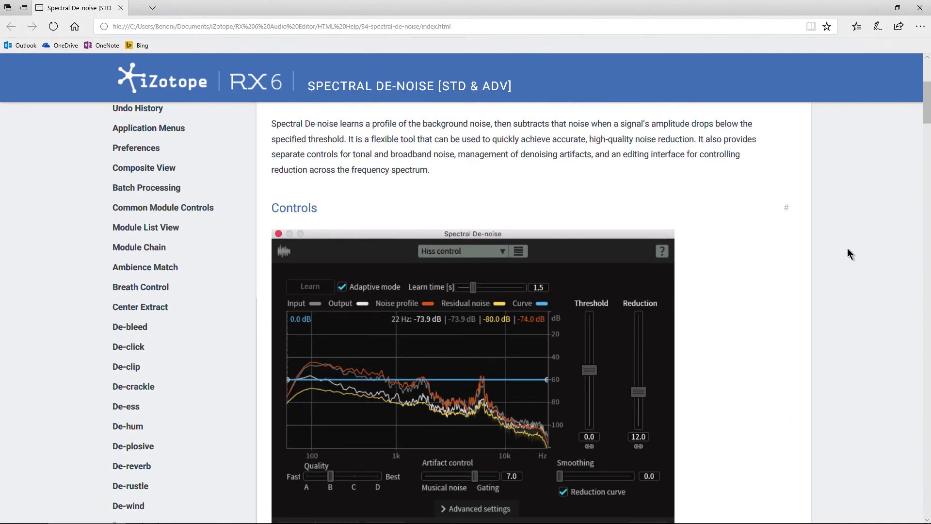
{"action": "left_click_drag", "start_coordinate": [929, 111], "coordinate": [929, 226]}
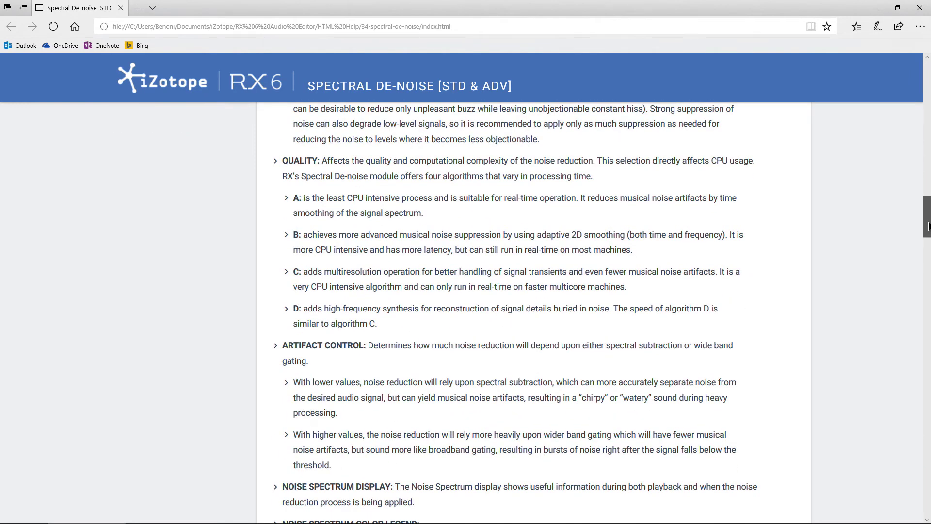
{"action": "left_click_drag", "start_coordinate": [929, 225], "coordinate": [912, 370]}
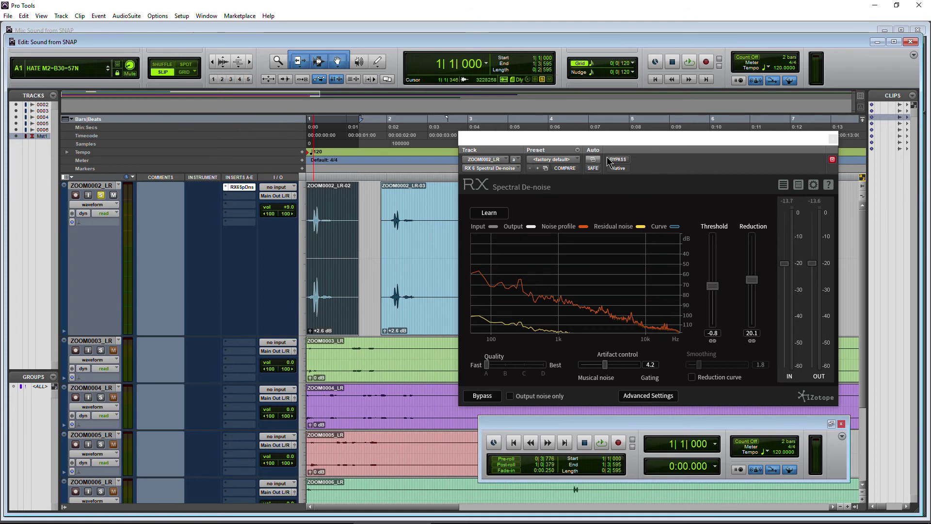
Bypass the Spectral De-noise insert and open RX 6 Spectral De-noise as an AudioSuite process.
{"action": "left_click", "coordinate": [609, 160]}
{"action": "left_click", "coordinate": [834, 138]}
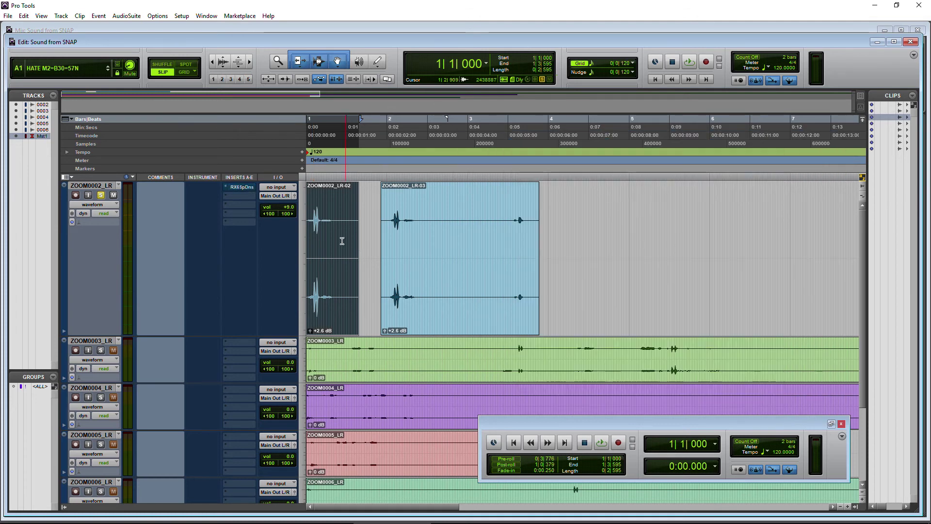
{"action": "left_click", "coordinate": [127, 16]}
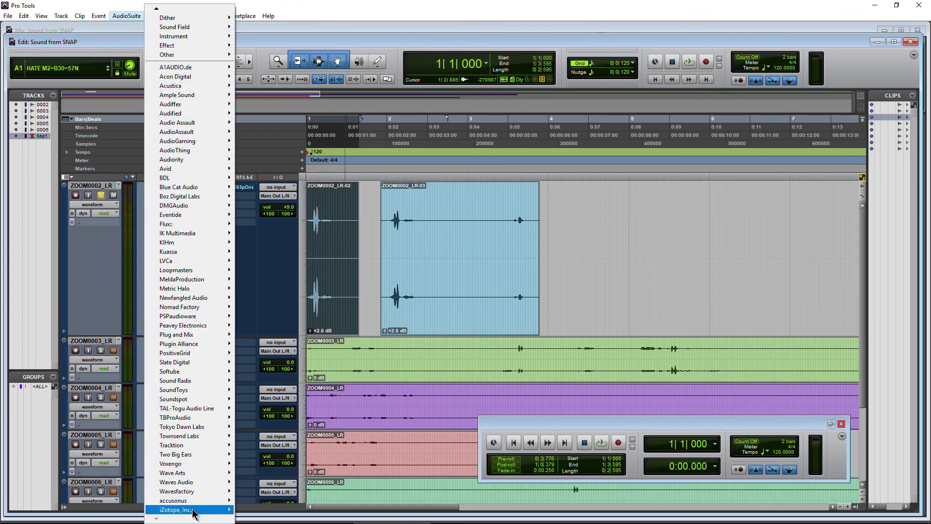
{"action": "mouse_move", "coordinate": [194, 515]}
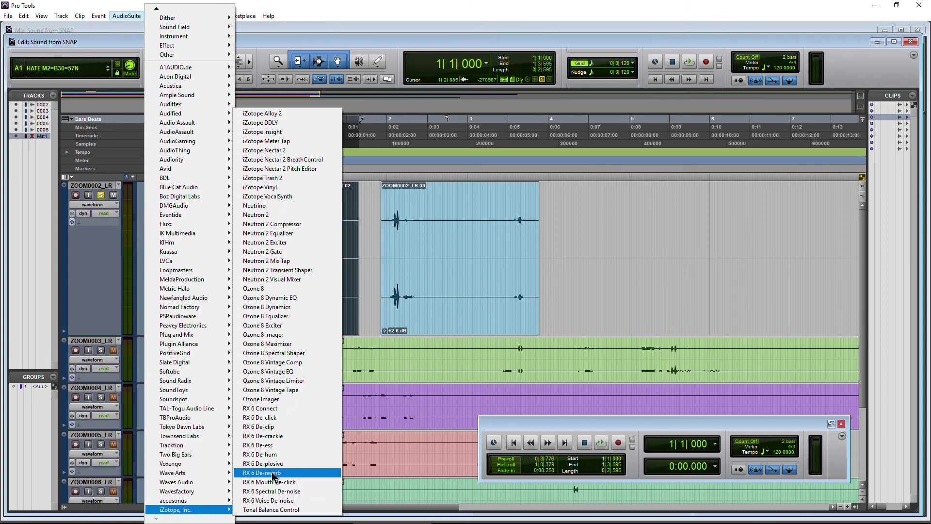
{"action": "left_click", "coordinate": [291, 491]}
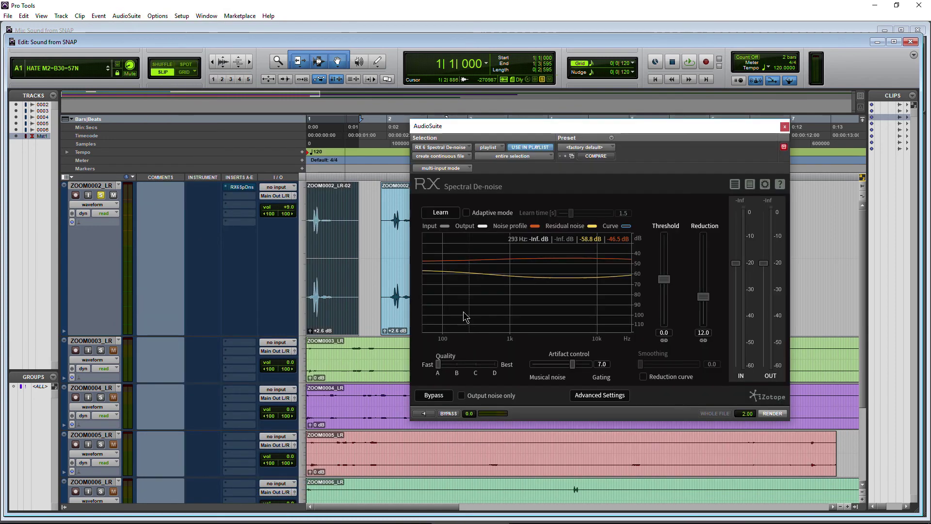
Preview the clip through AudioSuite with adaptive mode on and quality set to D.
{"action": "left_click_drag", "start_coordinate": [478, 124], "coordinate": [534, 130]}
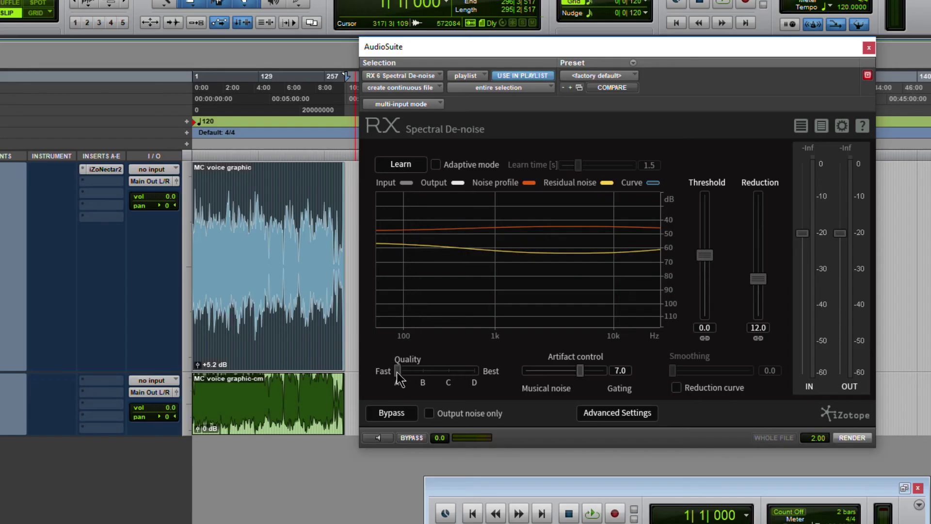
{"action": "left_click_drag", "start_coordinate": [490, 364], "coordinate": [508, 364]}
{"action": "left_click", "coordinate": [381, 438]}
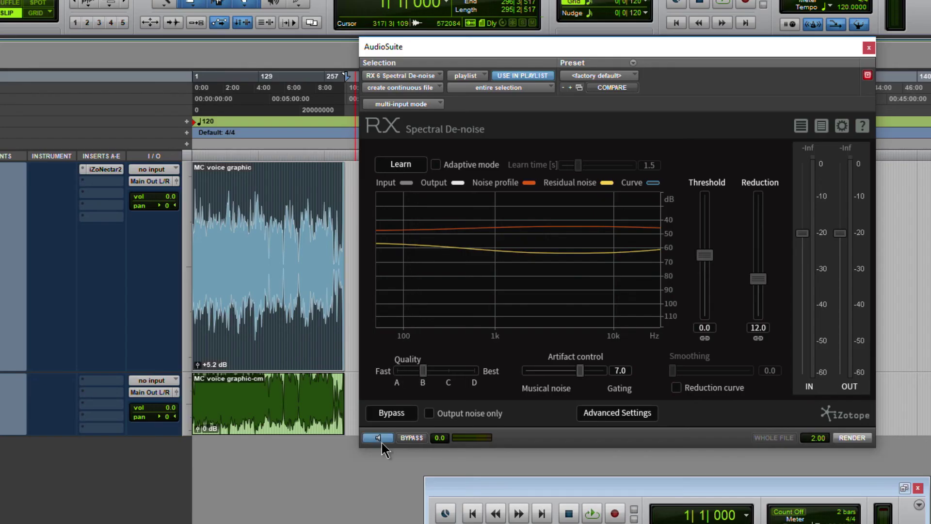
{"action": "left_click", "coordinate": [435, 165]}
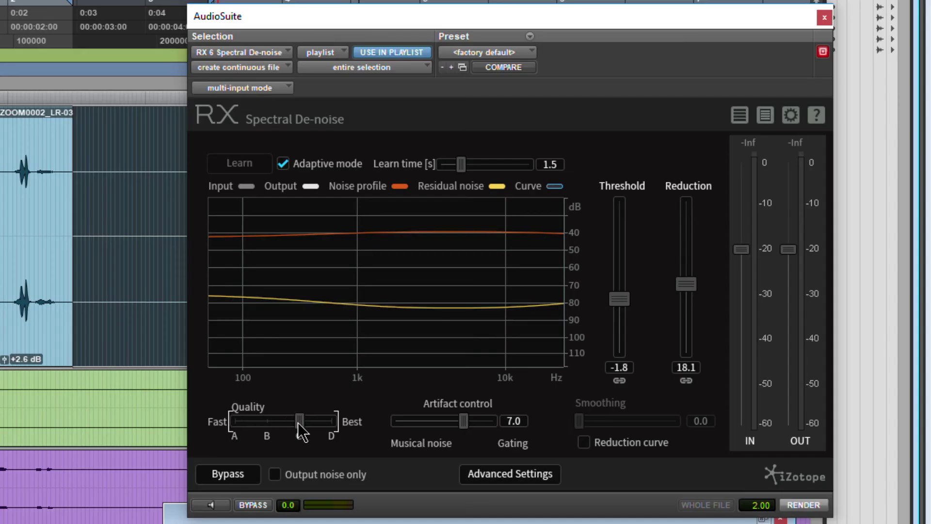
{"action": "left_click_drag", "start_coordinate": [450, 371], "coordinate": [475, 371]}
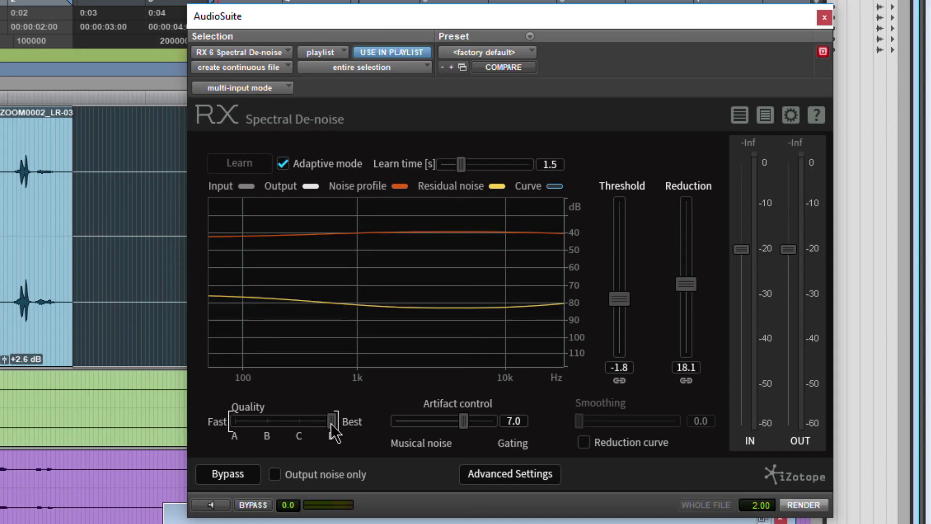
Choose the Extreme de-noise algorithm in Advanced Settings.
{"action": "left_click", "coordinate": [504, 473]}
{"action": "left_click", "coordinate": [468, 211]}
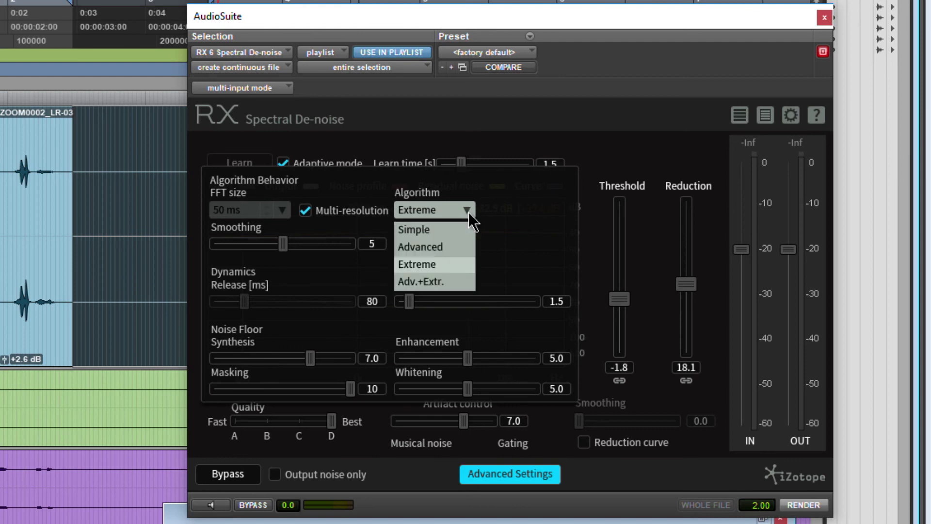
{"action": "left_click", "coordinate": [517, 254]}
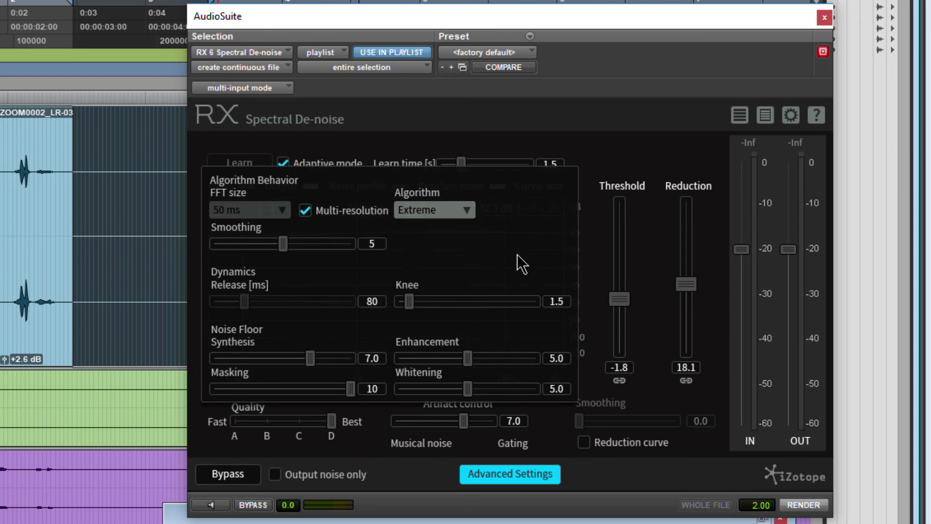
{"action": "left_click", "coordinate": [512, 474]}
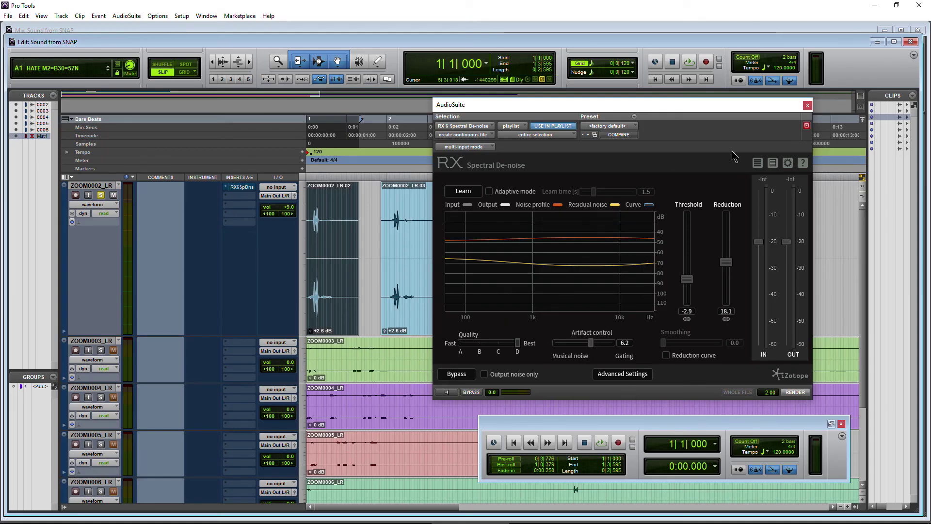
Un-bypass the RX6SpDns insert on ZOOM0002_LR and play the clip to check it.
{"action": "left_click", "coordinate": [807, 105]}
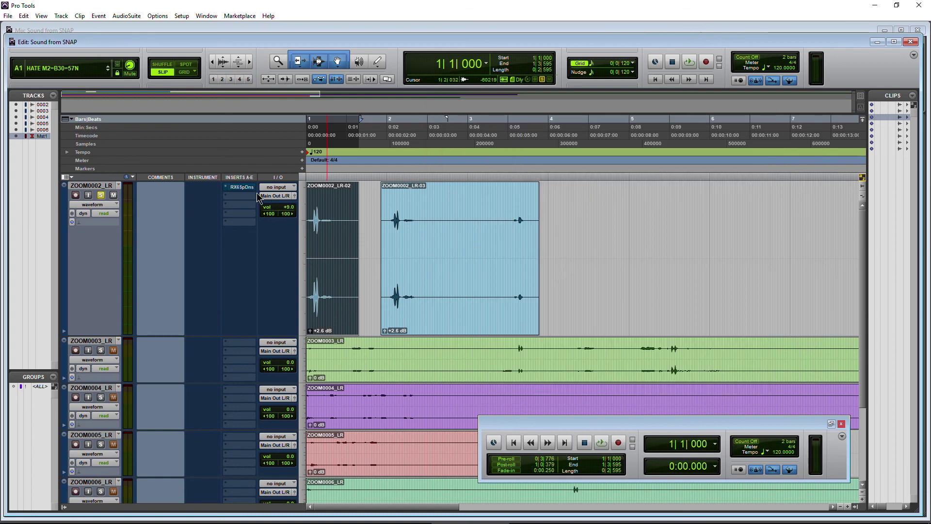
{"action": "left_click", "coordinate": [241, 187]}
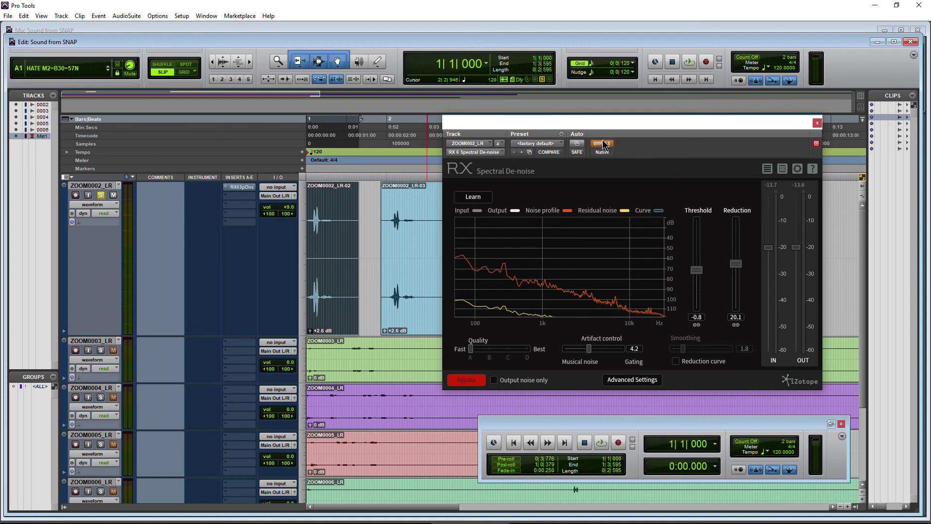
{"action": "left_click", "coordinate": [602, 144]}
{"action": "key", "text": "space"}
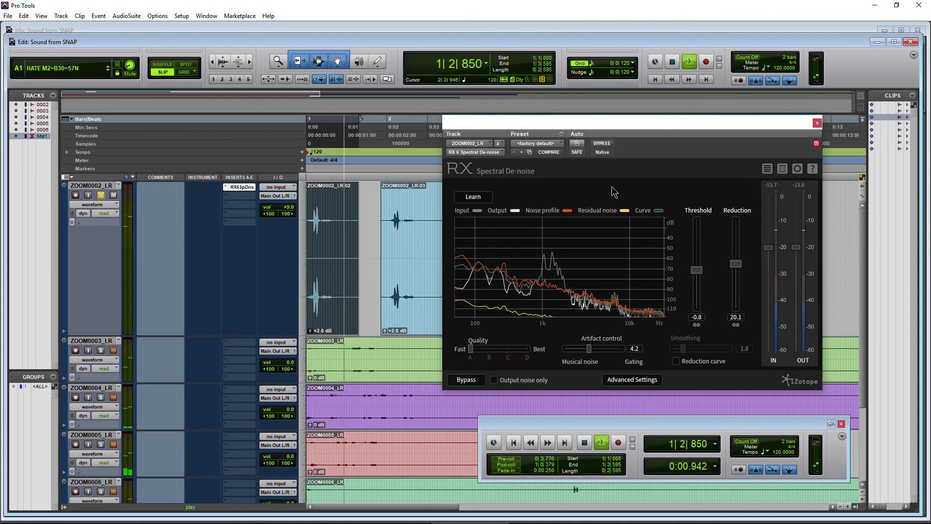
{"action": "key", "text": "space"}
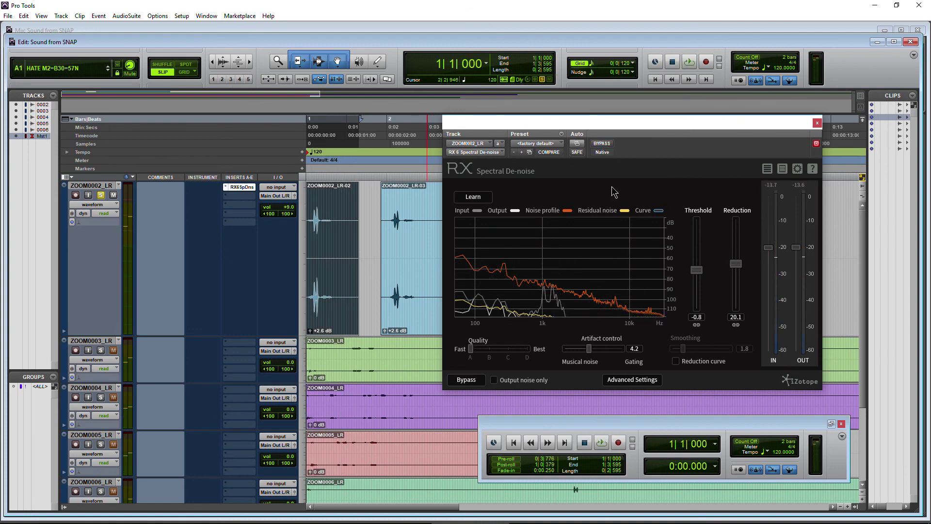